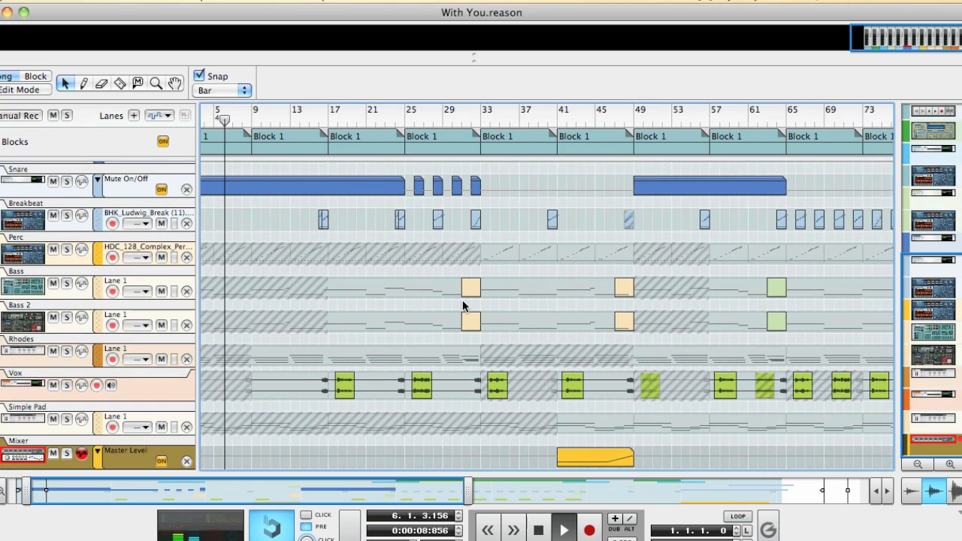
# - Examine the instruments and effects in the With You rack, followed by its mixer channels
pyautogui.press('F6')
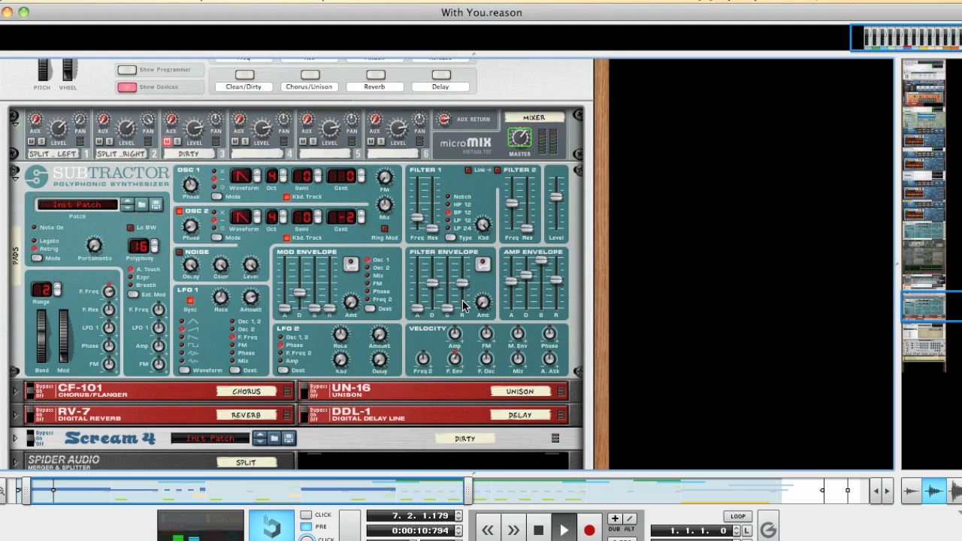
pyautogui.scroll(10, 463, 306)
pyautogui.scroll(10, 463, 300)
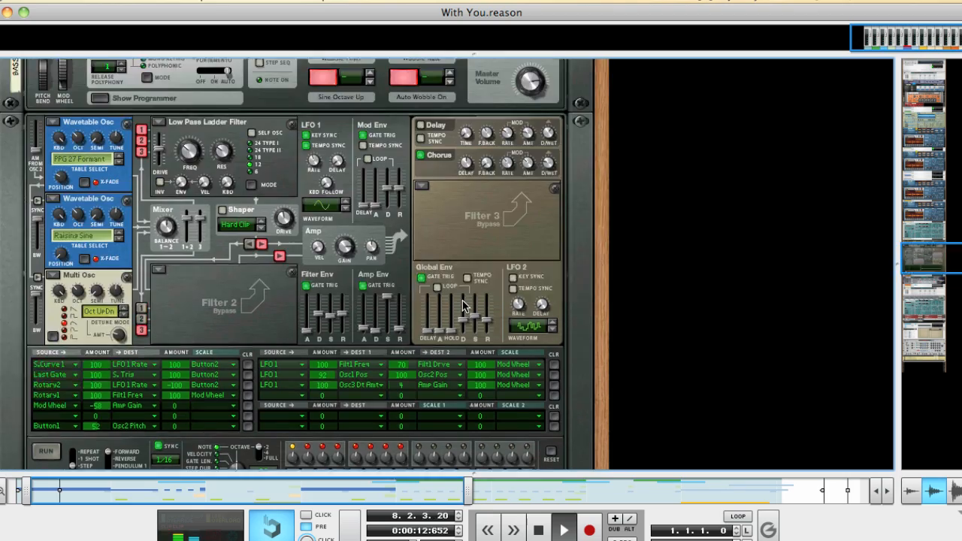
pyautogui.scroll(10, 463, 300)
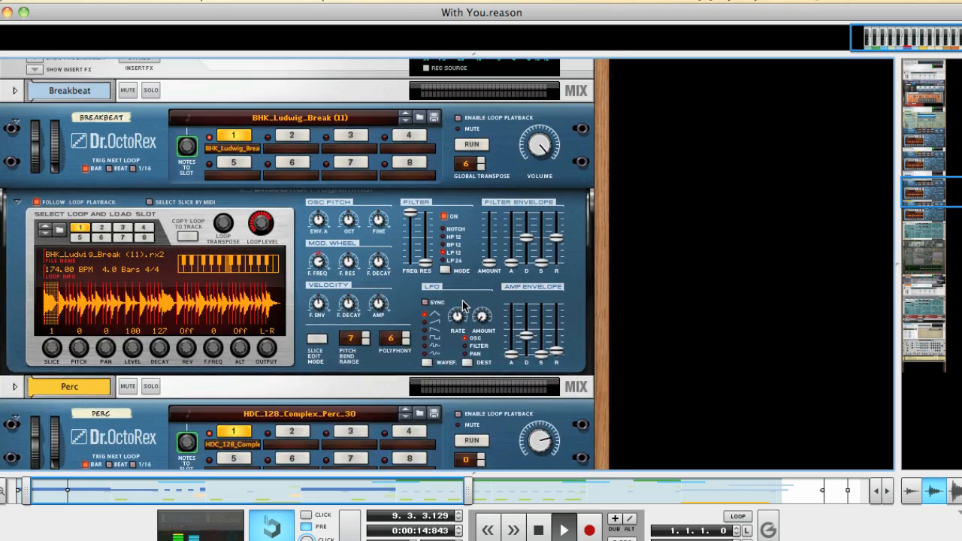
pyautogui.scroll(10, 462, 300)
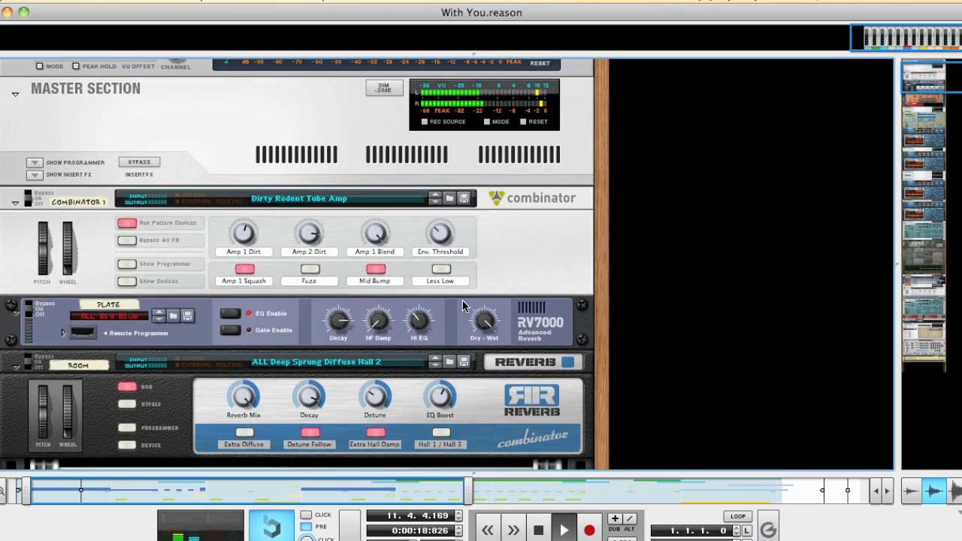
pyautogui.press('F5')
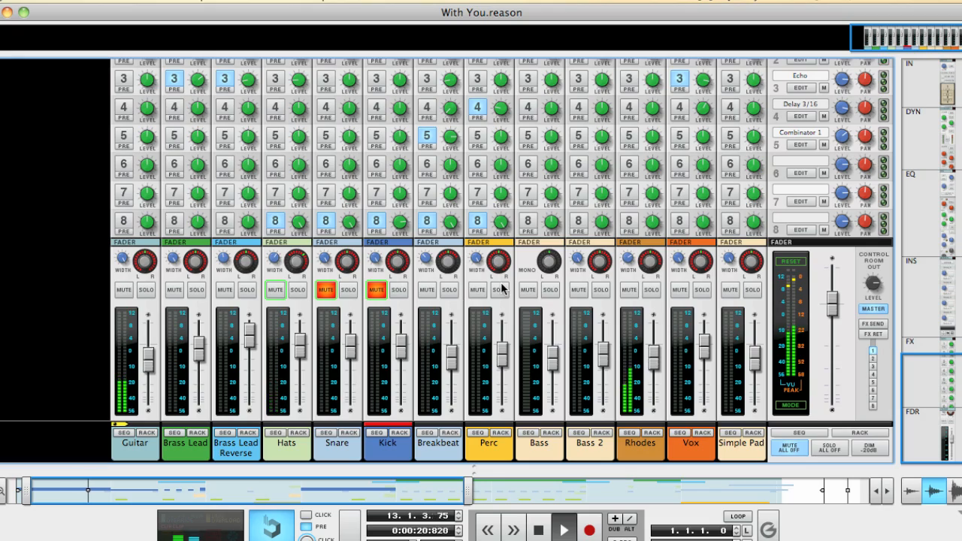
pyautogui.scroll(6, 498, 279)
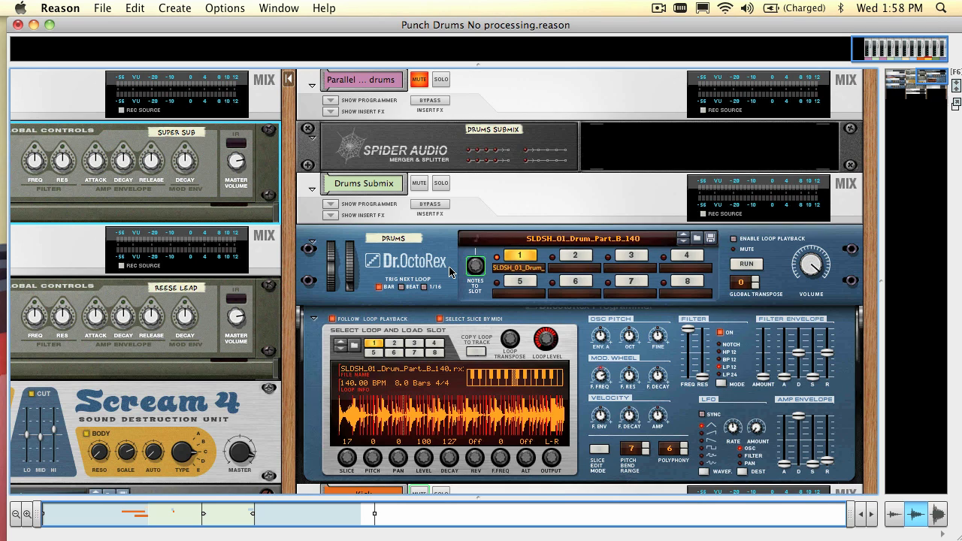
# - Play the Punch Drums No processing song and move playback to just before bar 17 in the sequencer
pyautogui.press('space')
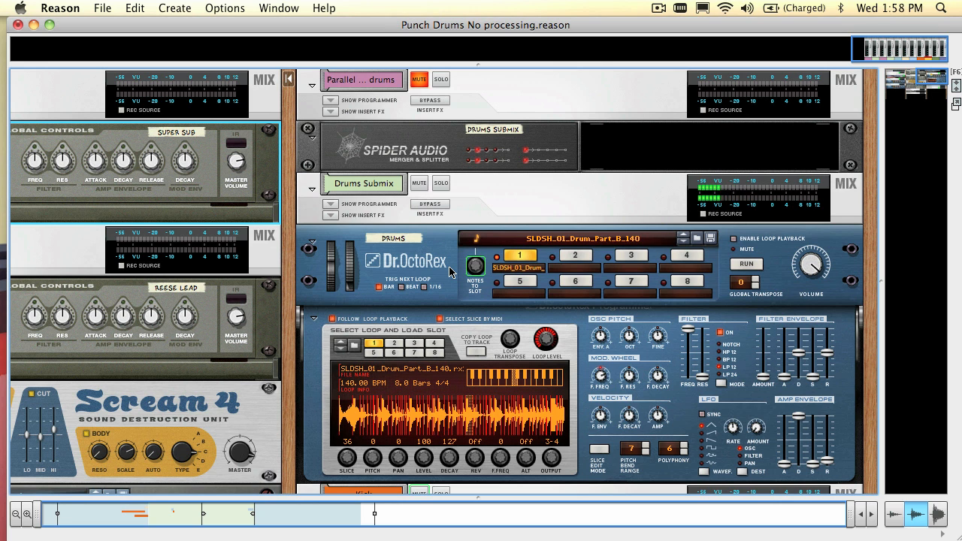
pyautogui.press('F7')
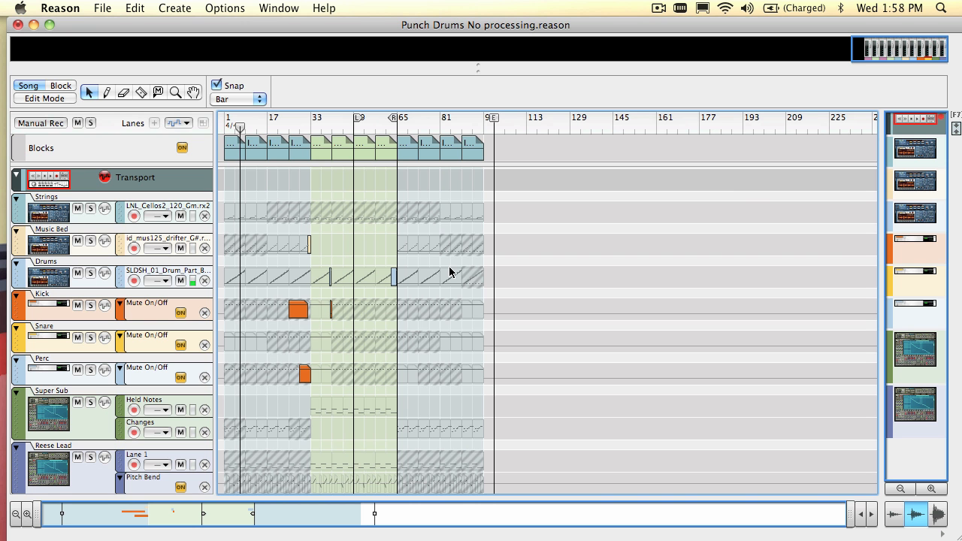
pyautogui.click(264, 128)
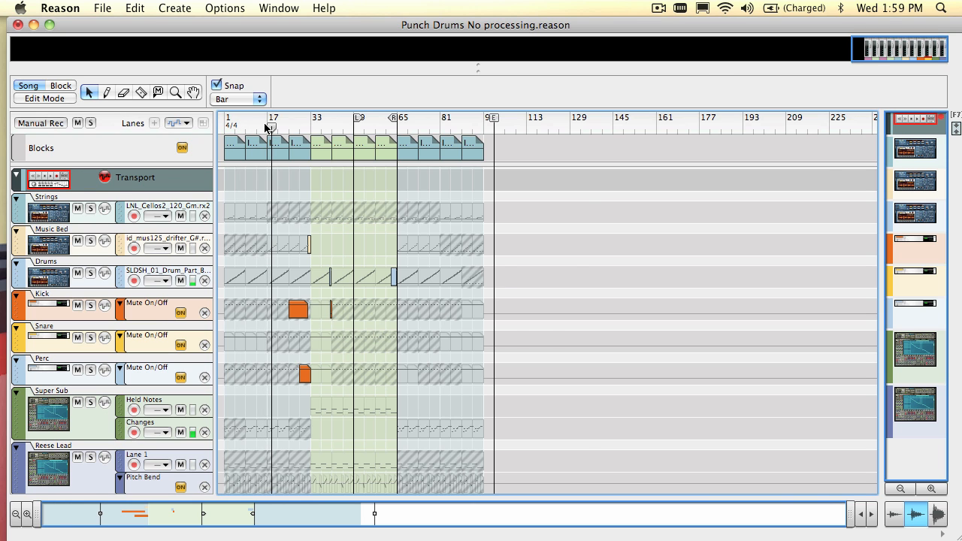
# - Examine the rear slice-output cabling of the DRUMS Dr.OctoRex and select slice 1 to check its output assignment
pyautogui.press('F6')
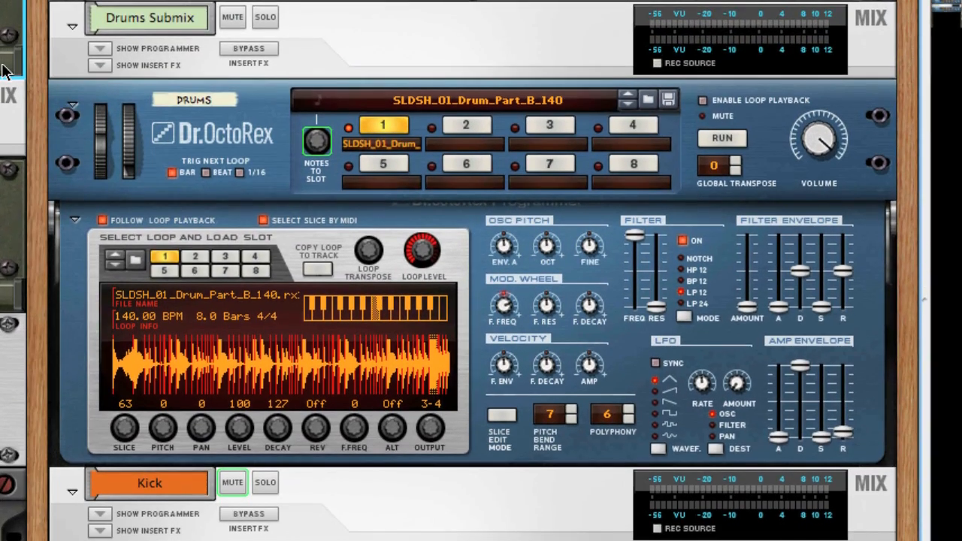
pyautogui.scroll(-5, 369, 215)
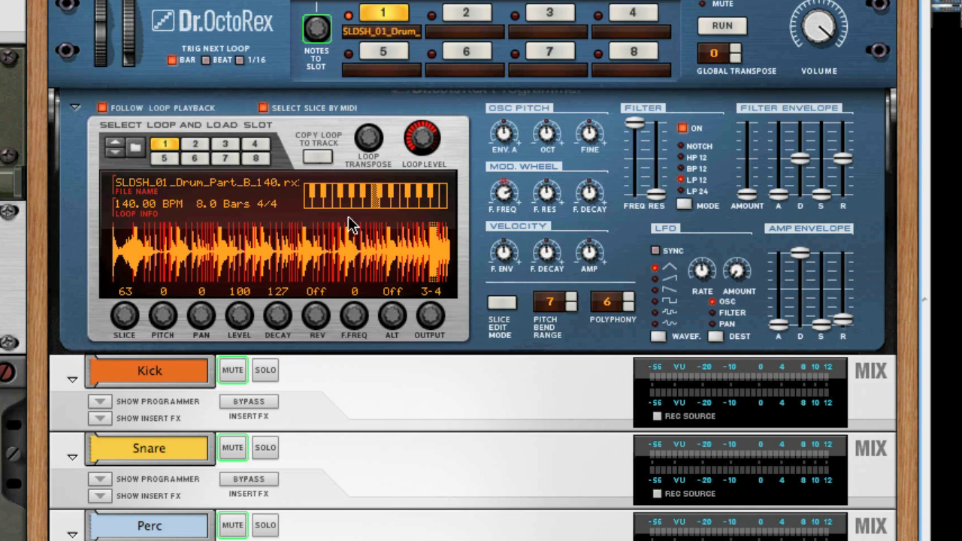
pyautogui.scroll(6, 417, 215)
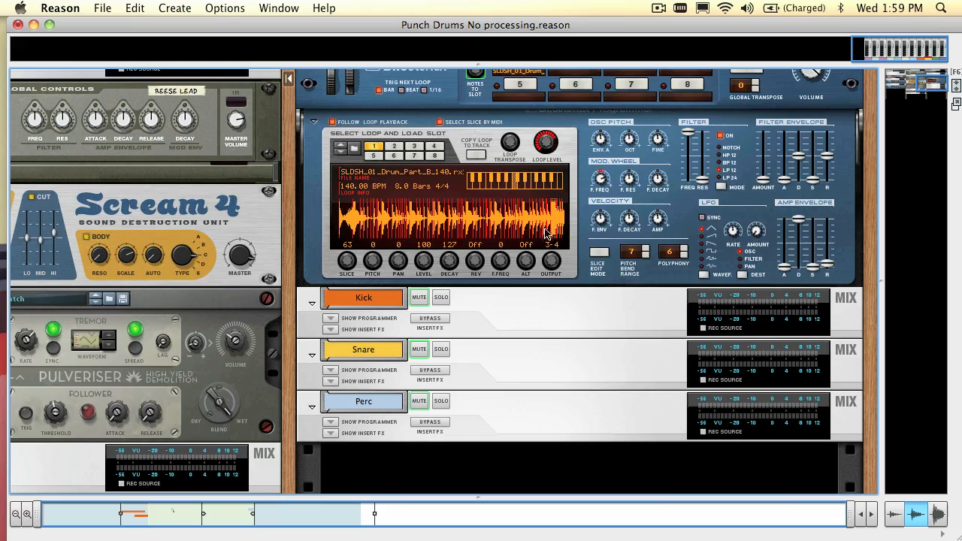
pyautogui.scroll(5, 533, 226)
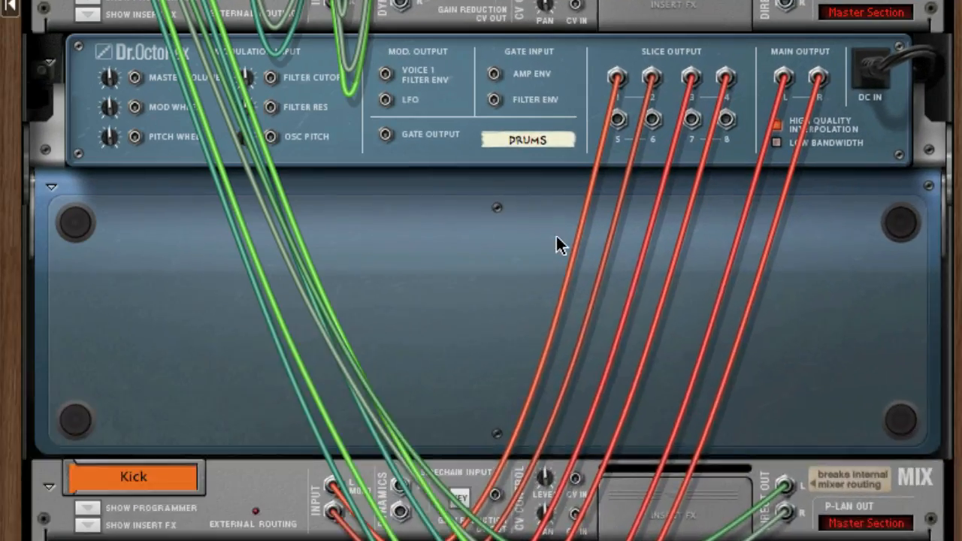
pyautogui.scroll(3, 594, 236)
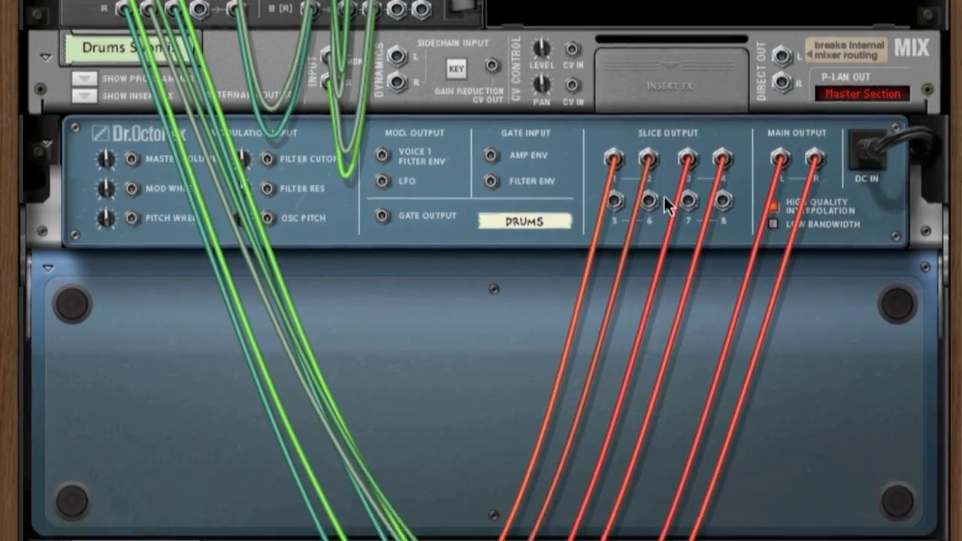
pyautogui.press('Tab')
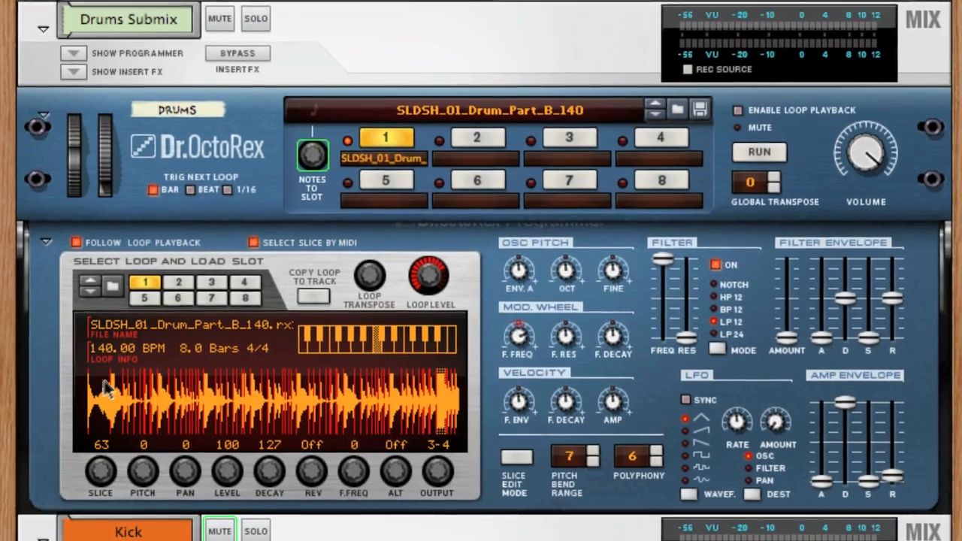
pyautogui.click(101, 389)
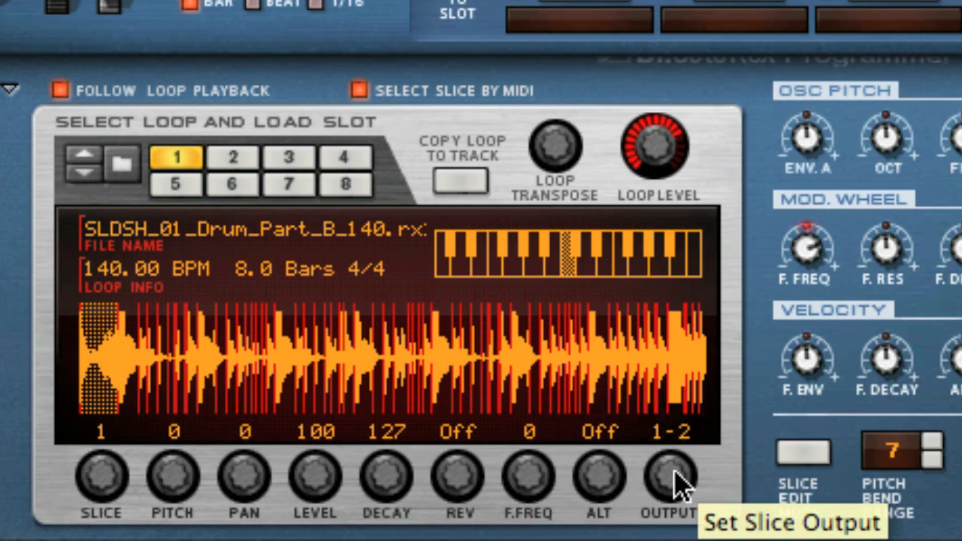
pyautogui.moveTo(679, 501)
pyautogui.mouseDown()
pyautogui.moveTo(682, 516)
pyautogui.moveTo(678, 505)
pyautogui.mouseUp()
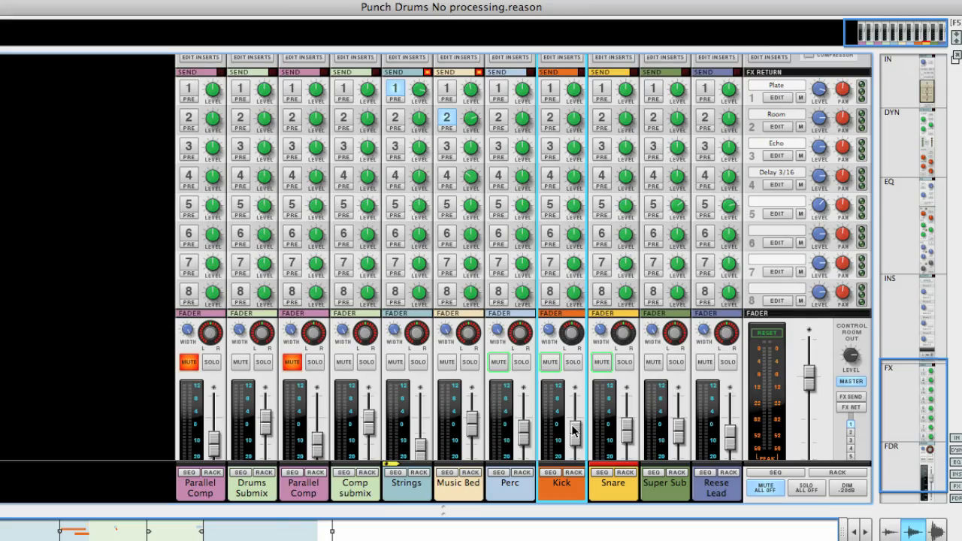
# - Turn on the Kick channel's compressor and EQ in the main mixer
pyautogui.scroll(15, 573, 430)
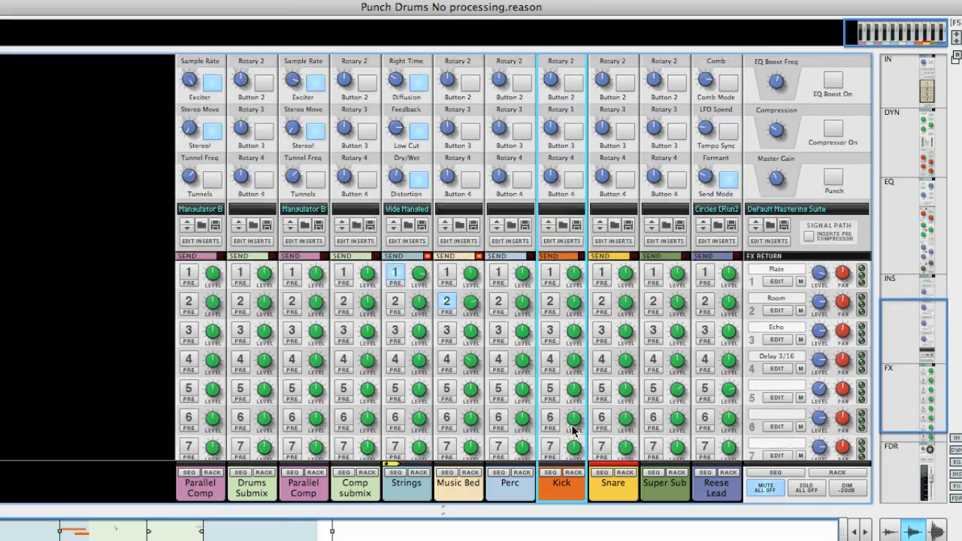
pyautogui.scroll(3, 573, 278)
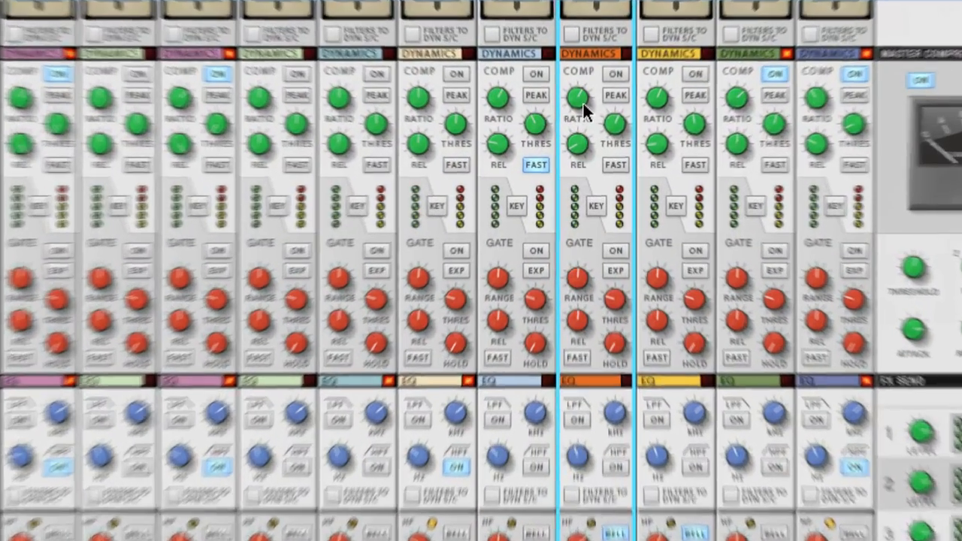
pyautogui.moveTo(554, 123)
pyautogui.moveTo(583, 103); pyautogui.dragTo(622, 137)
pyautogui.moveTo(624, 120)
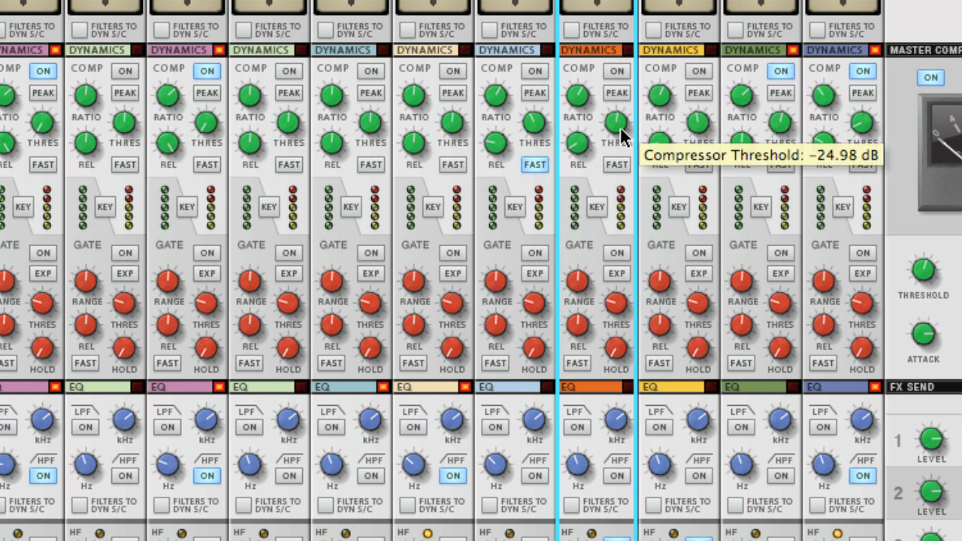
pyautogui.click(618, 71)
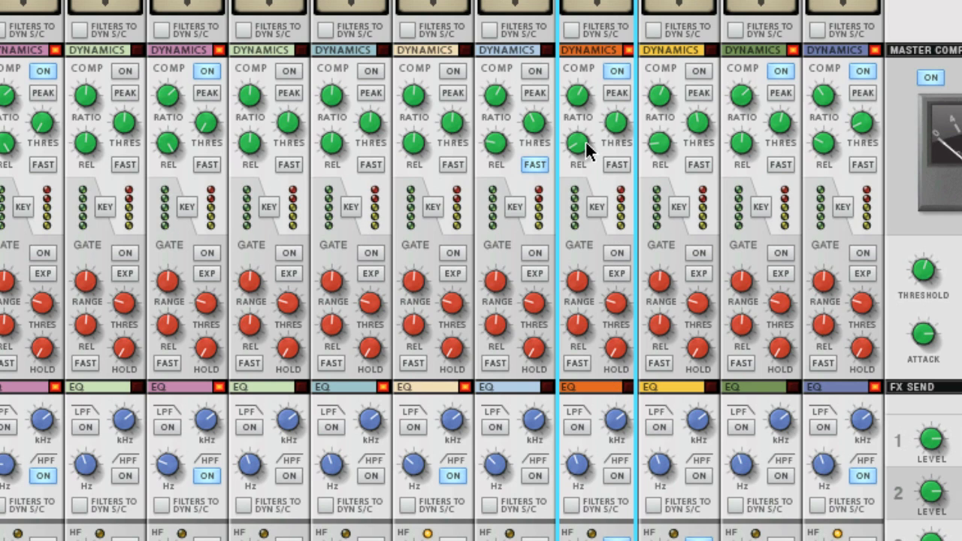
pyautogui.moveTo(580, 140)
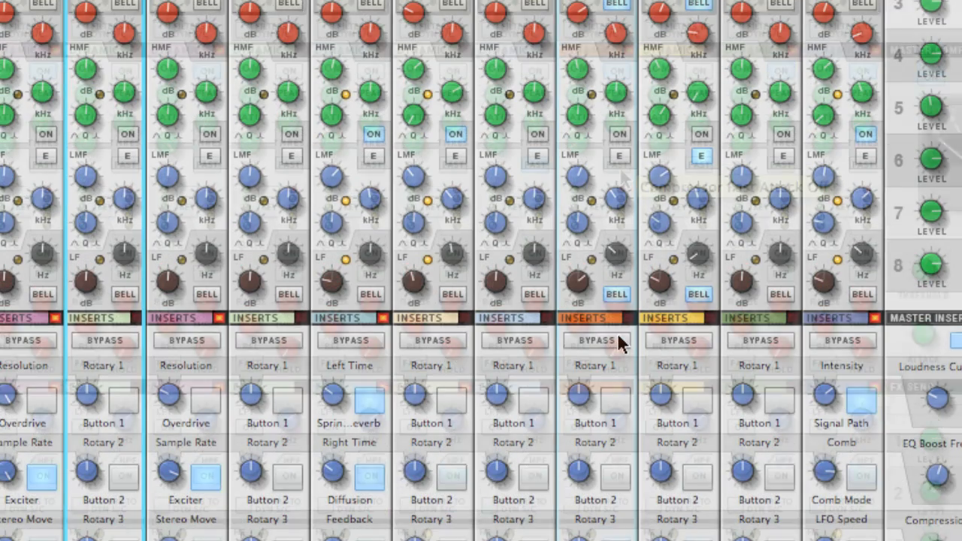
pyautogui.scroll(2, 622, 344)
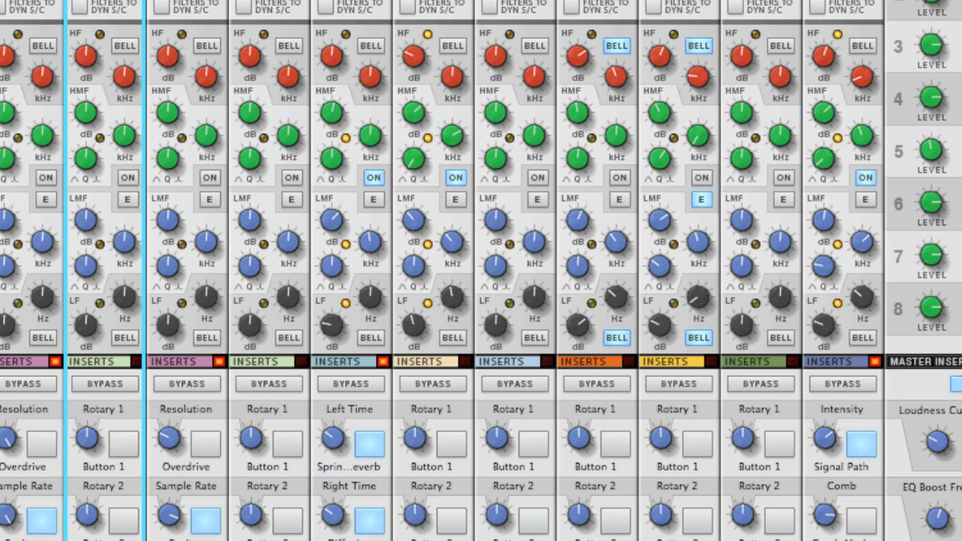
pyautogui.click(619, 177)
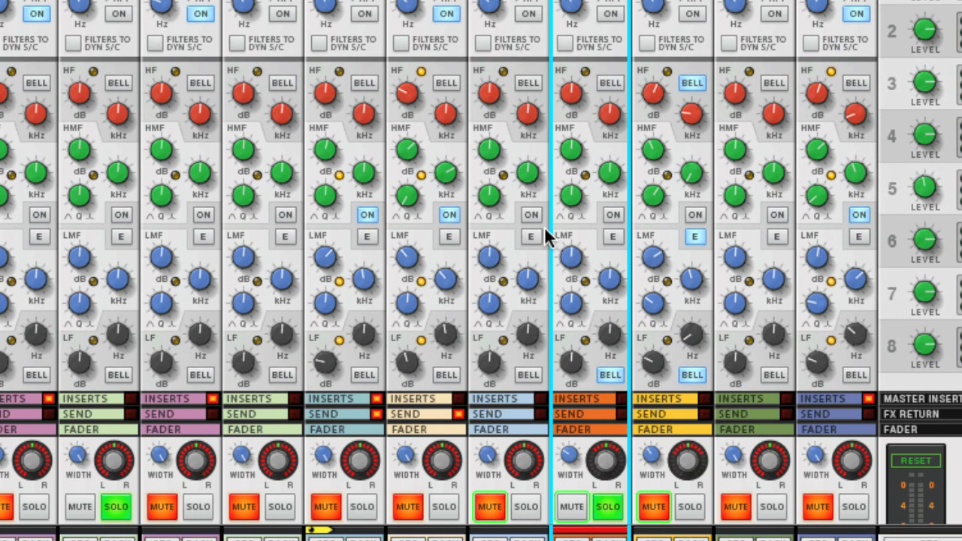
# - Try boosting the Kick EQ's low and high-mid gain, with high-mid at 5.08 dB, and setting the low-mid frequency to about 589 Hz
pyautogui.click(614, 215)
pyautogui.moveTo(576, 367)
pyautogui.mouseDown()
pyautogui.moveTo(580, 338)
pyautogui.moveTo(608, 344)
pyautogui.moveTo(610, 364)
pyautogui.moveTo(607, 339)
pyautogui.moveTo(573, 379)
pyautogui.mouseUp()
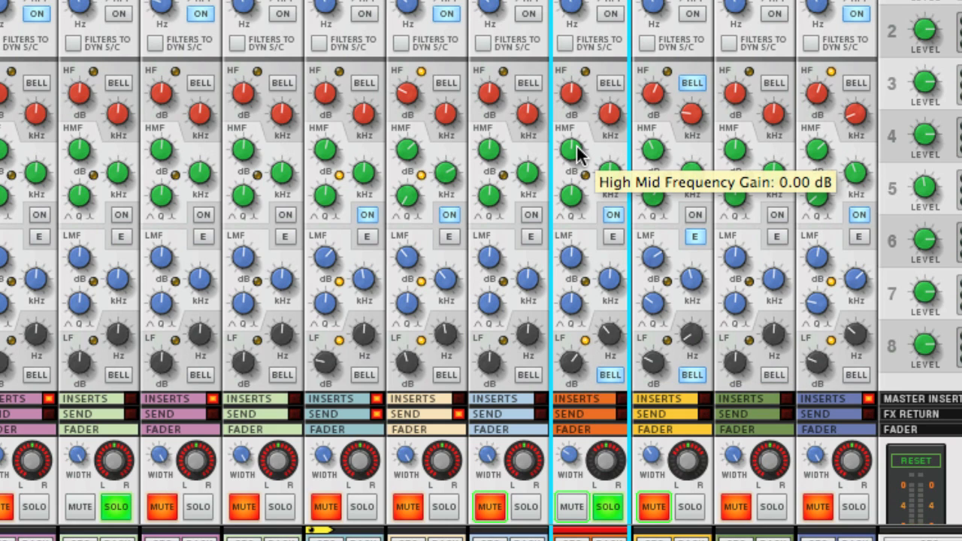
pyautogui.moveTo(578, 154); pyautogui.dragTo(577, 143)
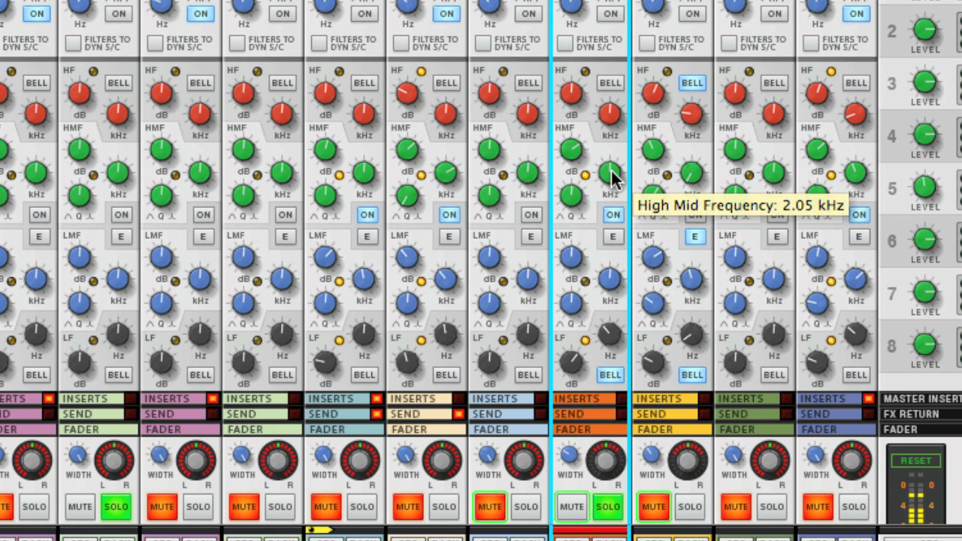
pyautogui.moveTo(610, 171); pyautogui.dragTo(571, 152)
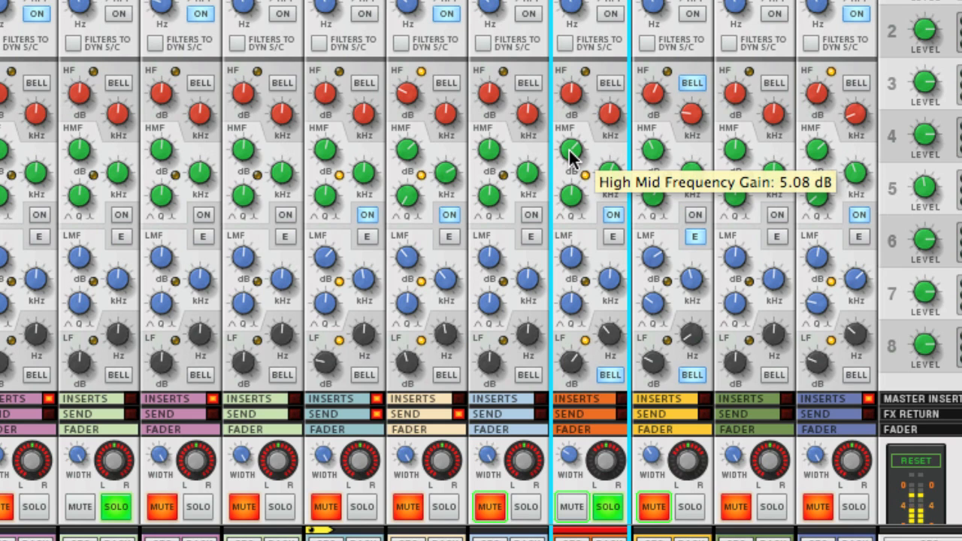
pyautogui.moveTo(612, 279); pyautogui.dragTo(613, 286)
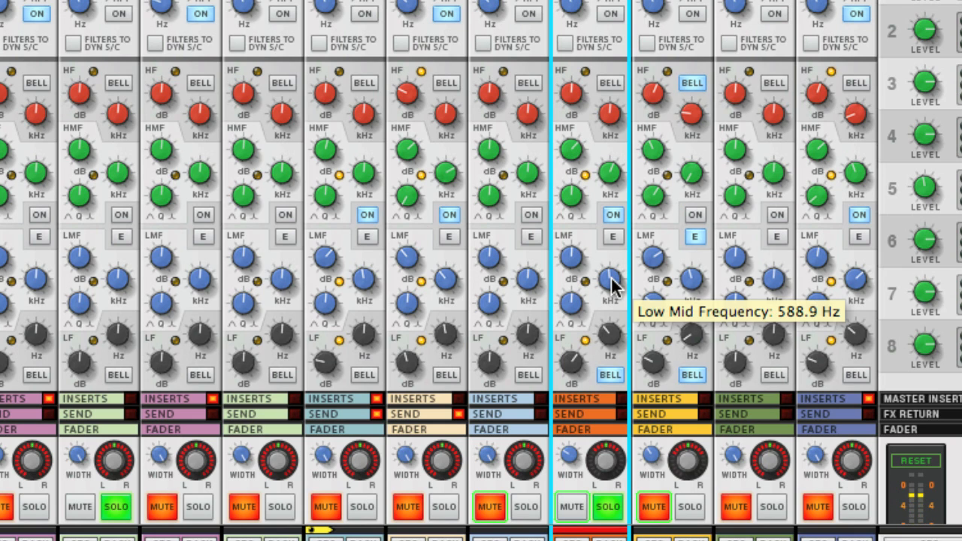
pyautogui.click(614, 214)
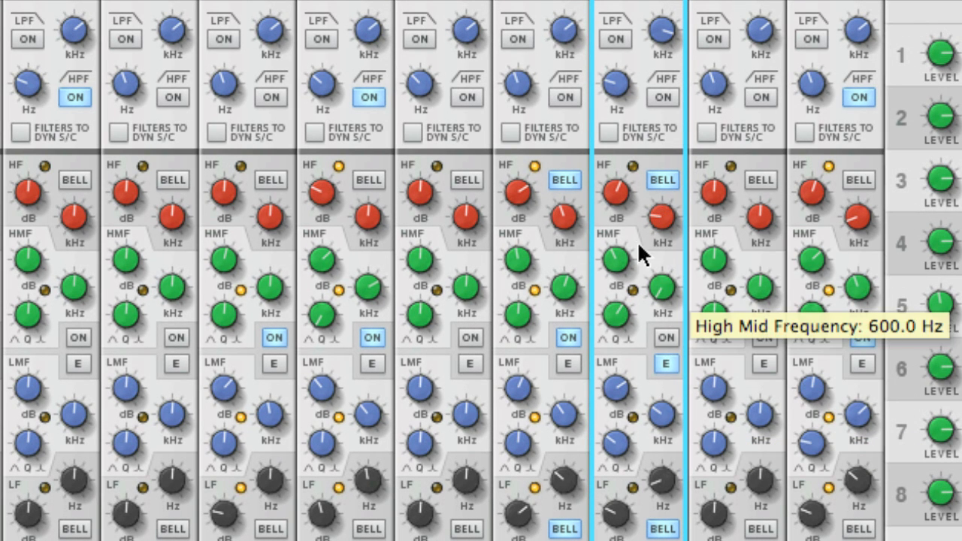
# - Turn on the Snare channel's EQ and adjust its low frequency to about 69.1 Hz along with the low-mid frequency
pyautogui.click(670, 336)
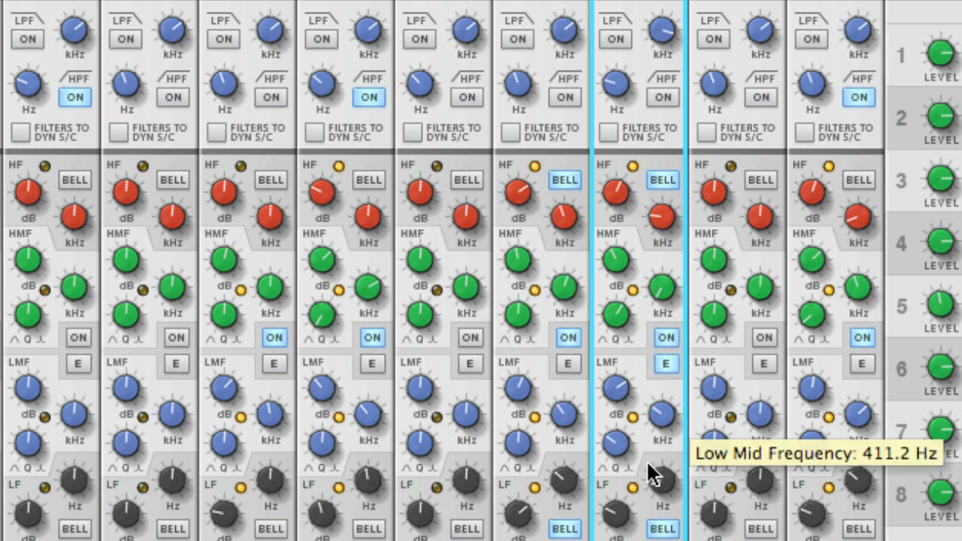
pyautogui.moveTo(665, 483); pyautogui.dragTo(662, 480)
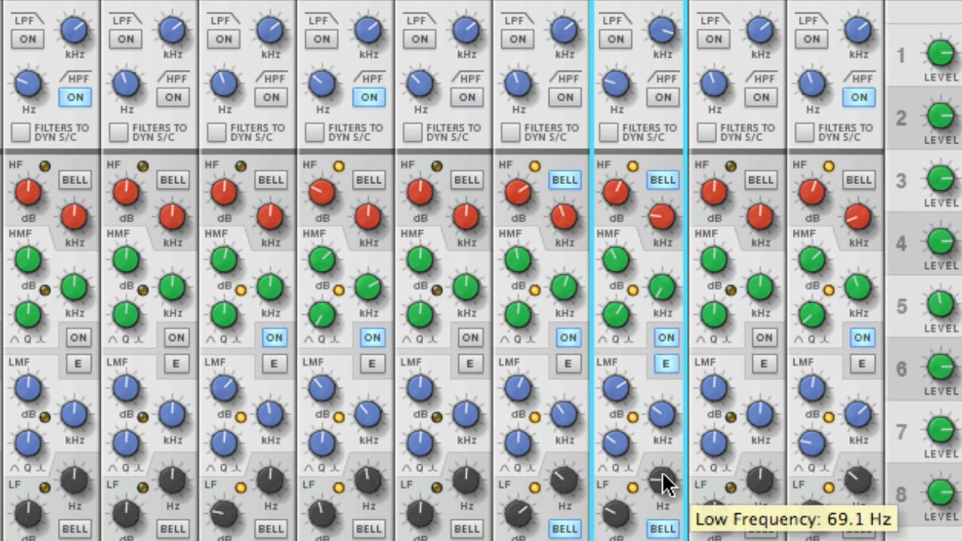
pyautogui.moveTo(662, 421); pyautogui.dragTo(659, 414)
# - Turn on the Snare channel's compressor and adjust its threshold
pyautogui.scroll(5, 648, 348)
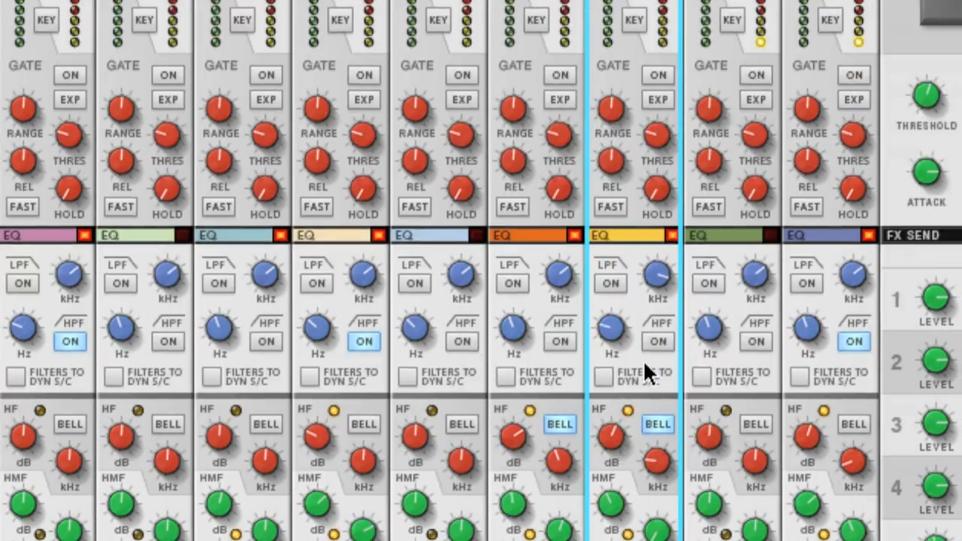
pyautogui.scroll(5, 643, 360)
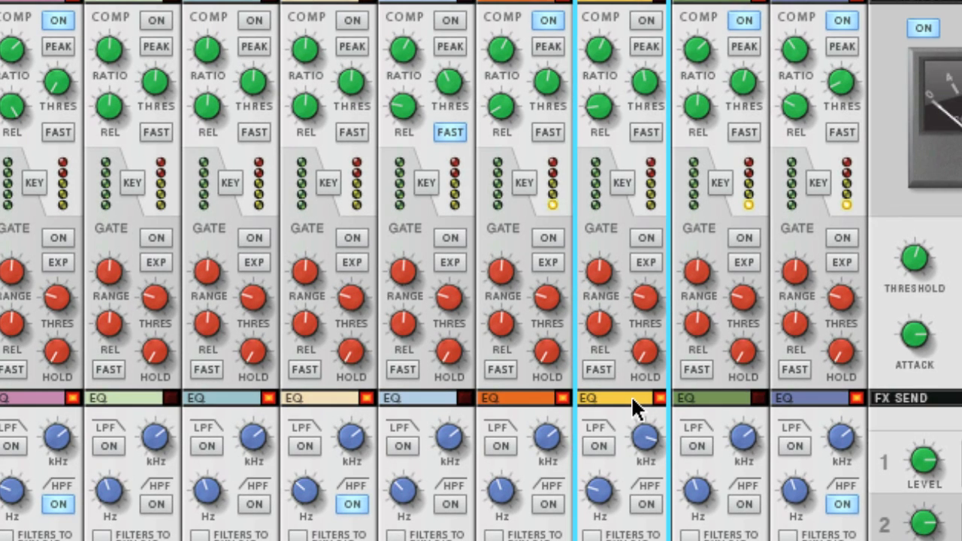
pyautogui.click(641, 18)
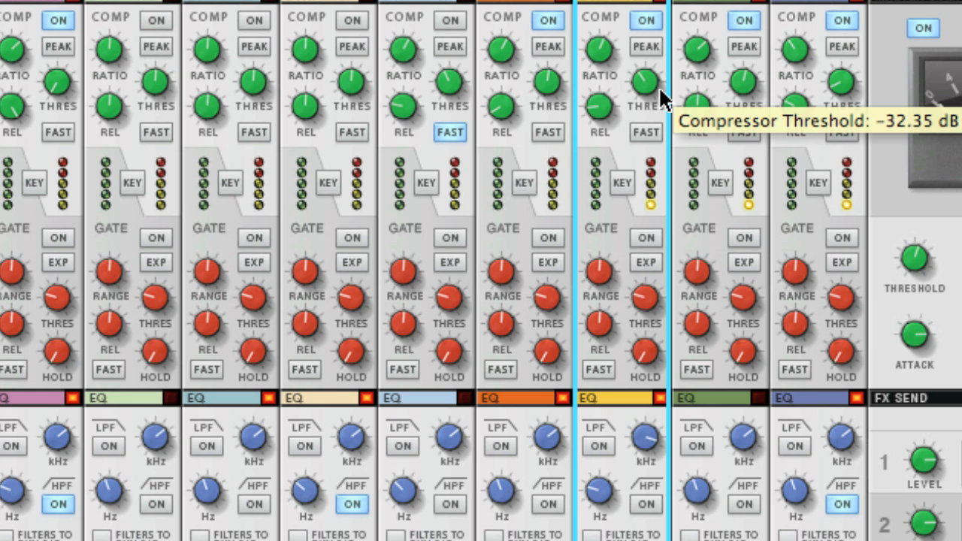
pyautogui.moveTo(654, 86); pyautogui.dragTo(654, 79)
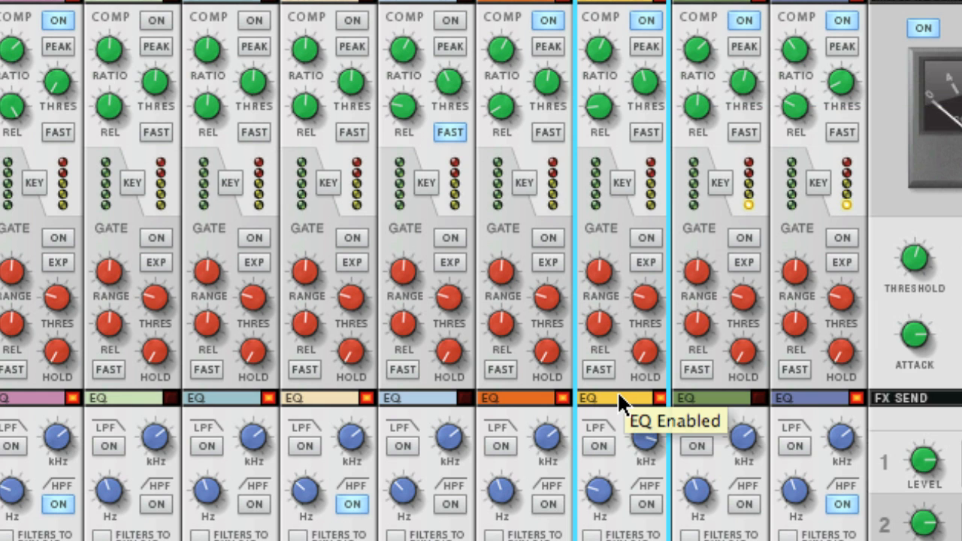
# - Turn on the high-pass filter in the Snare channel's EQ section and adjust its cutoff frequency
pyautogui.scroll(-5, 618, 402)
pyautogui.scroll(-2, 618, 399)
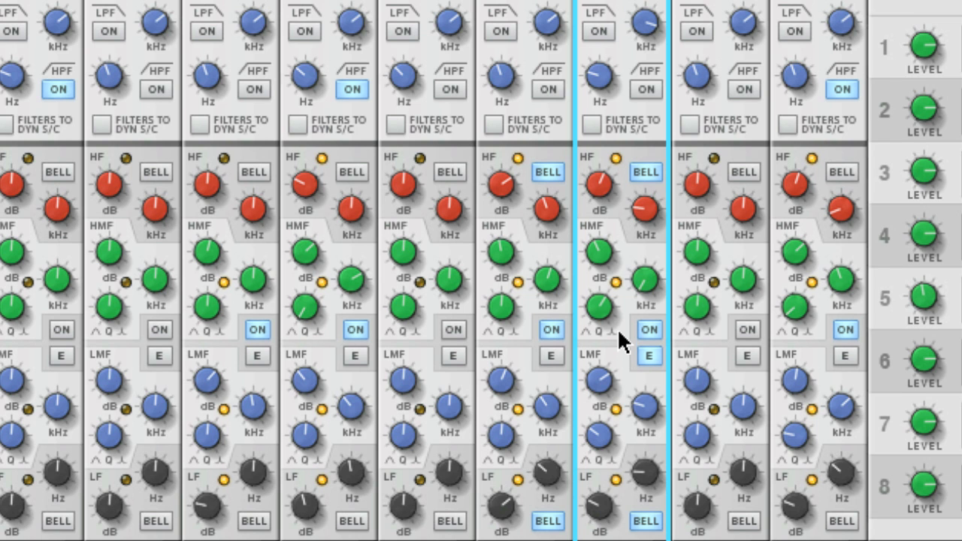
pyautogui.scroll(5, 618, 328)
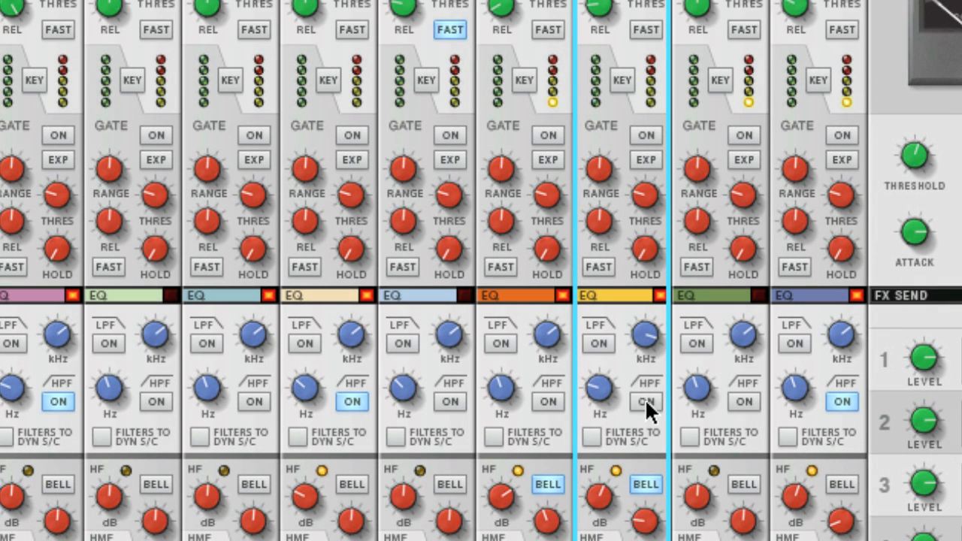
pyautogui.click(645, 399)
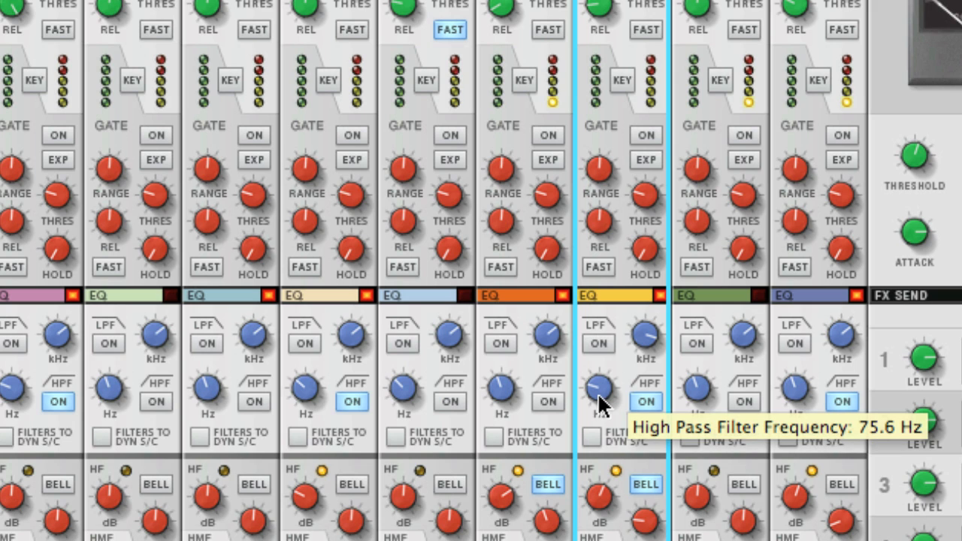
pyautogui.moveTo(598, 393); pyautogui.dragTo(598, 391)
# - Turn on the Snare channel's low-pass filter and adjust its cutoff frequency
pyautogui.click(596, 342)
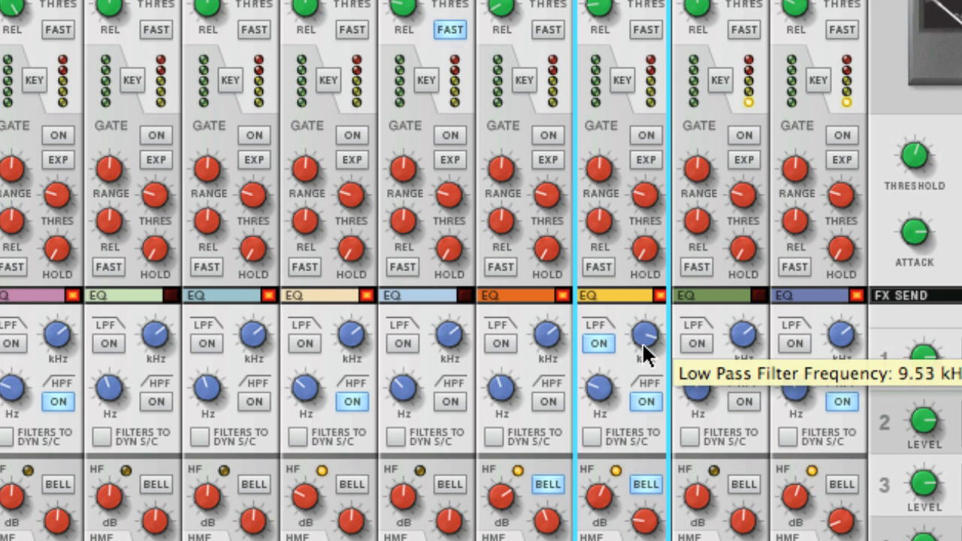
pyautogui.moveTo(643, 342); pyautogui.dragTo(642, 339)
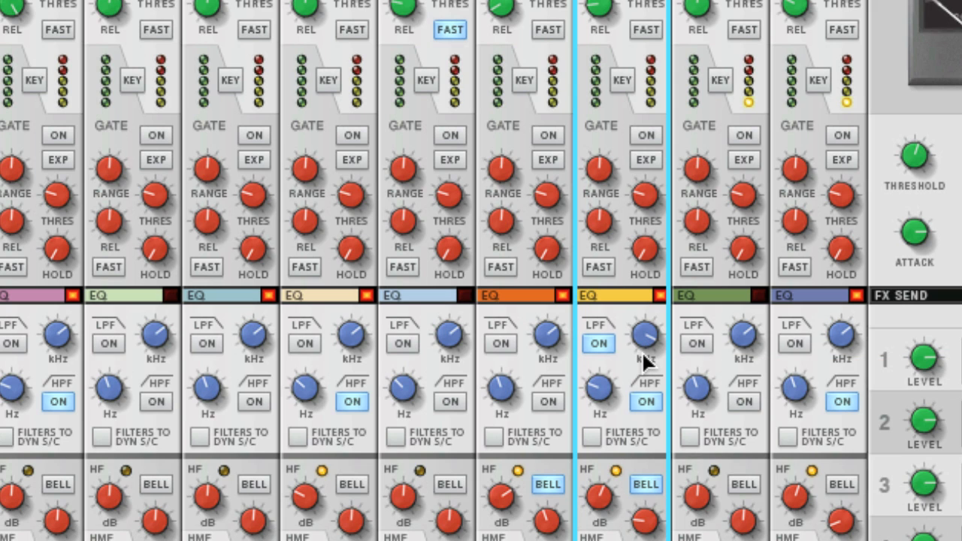
pyautogui.moveTo(645, 342); pyautogui.dragTo(645, 338)
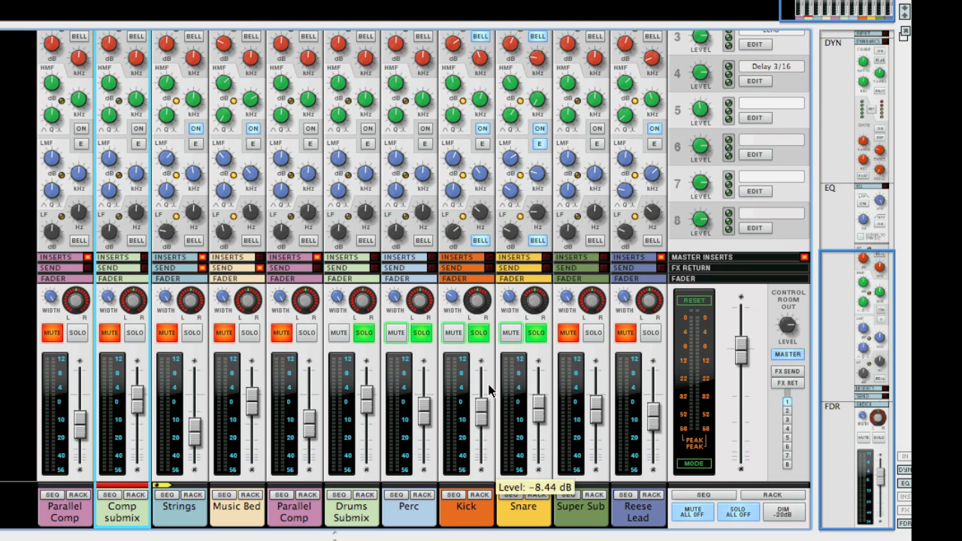
# - Examine the Drums Submix Spider Audio splitter's cabling at the back of the rack and the Parallel Comp channel's compressor settings
pyautogui.scroll(3, 488, 389)
pyautogui.press('F6')
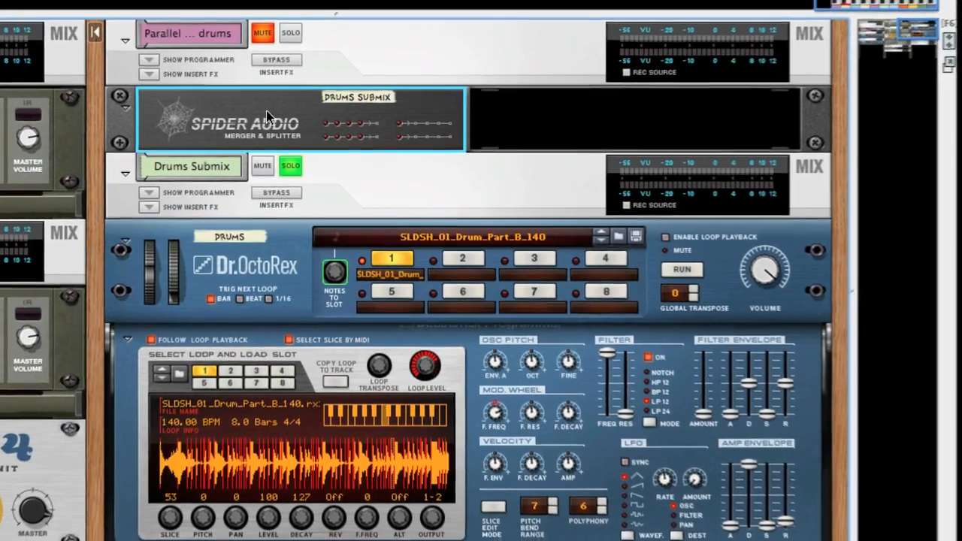
pyautogui.press('Tab')
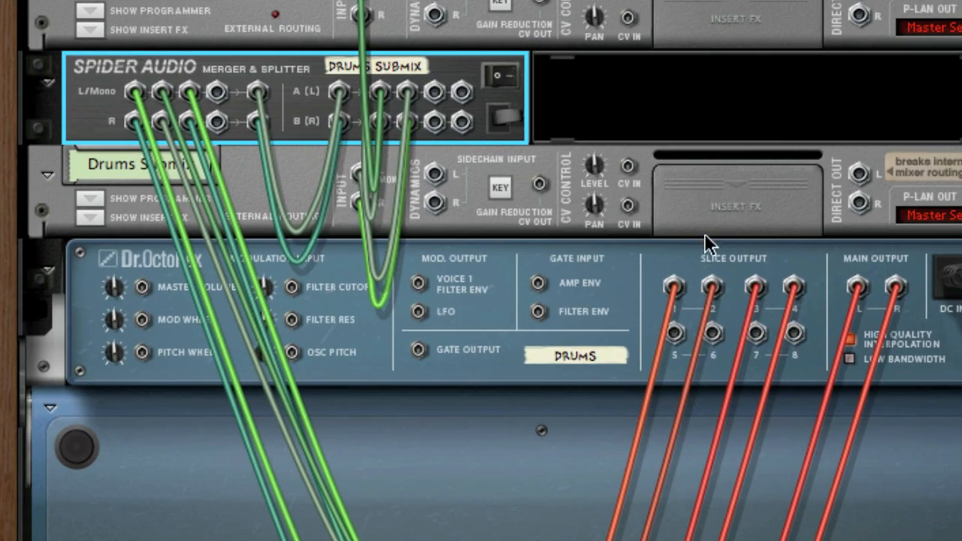
pyautogui.scroll(-5, 711, 250)
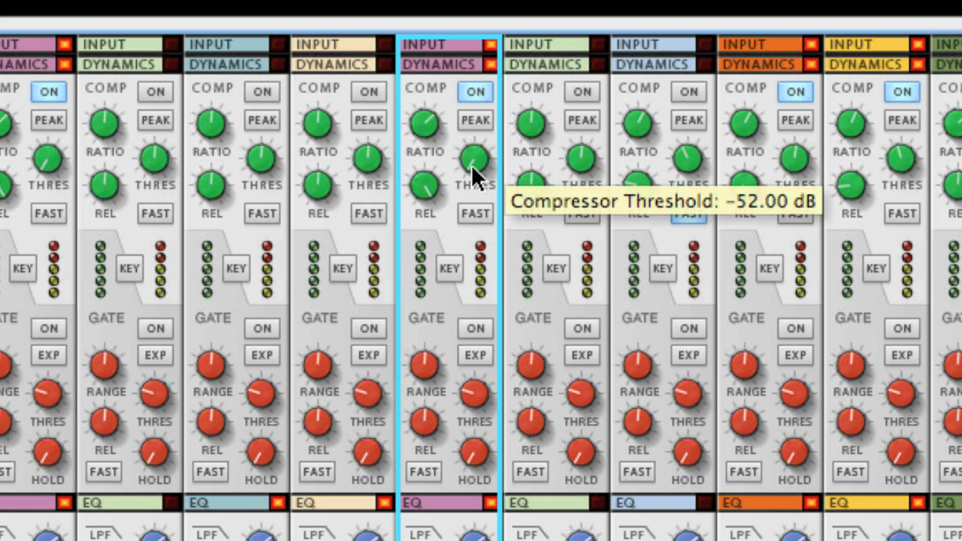
pyautogui.moveTo(411, 145)
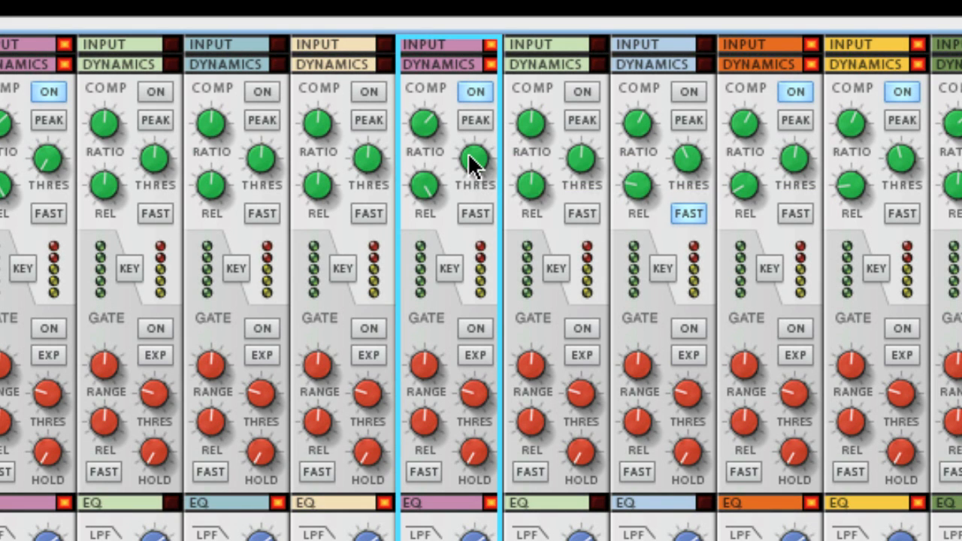
pyautogui.moveTo(471, 163)
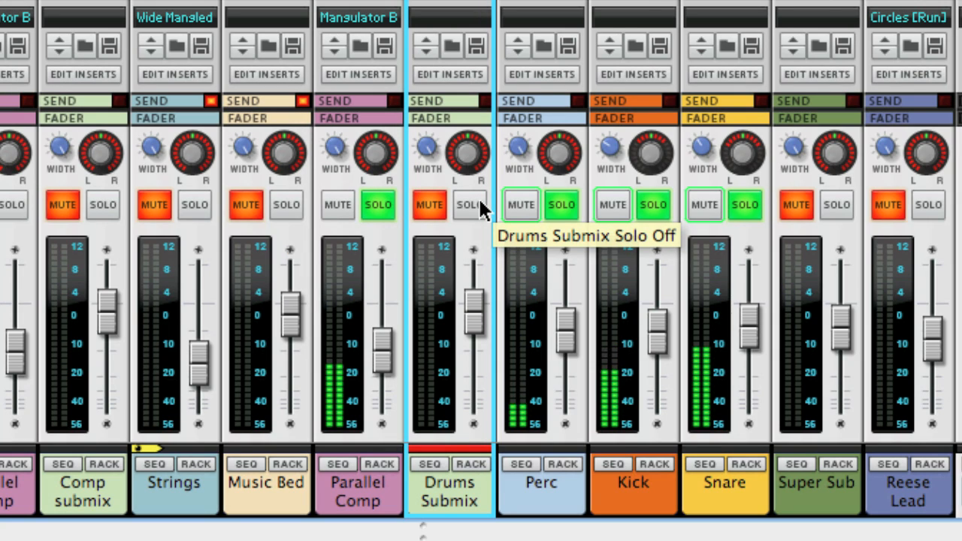
# - Raise the Parallel Comp fader to about -13.9 dB and bring in the Drums Submix channel unmuted and soloed
pyautogui.moveTo(385, 358)
pyautogui.moveTo(385, 356); pyautogui.dragTo(384, 344)
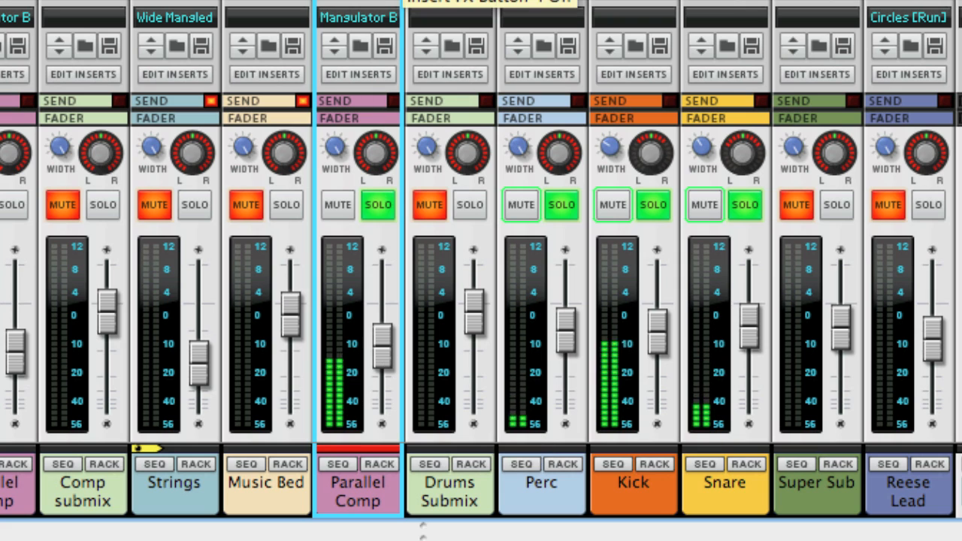
pyautogui.click(425, 206)
pyautogui.click(473, 203)
pyautogui.click(390, 342)
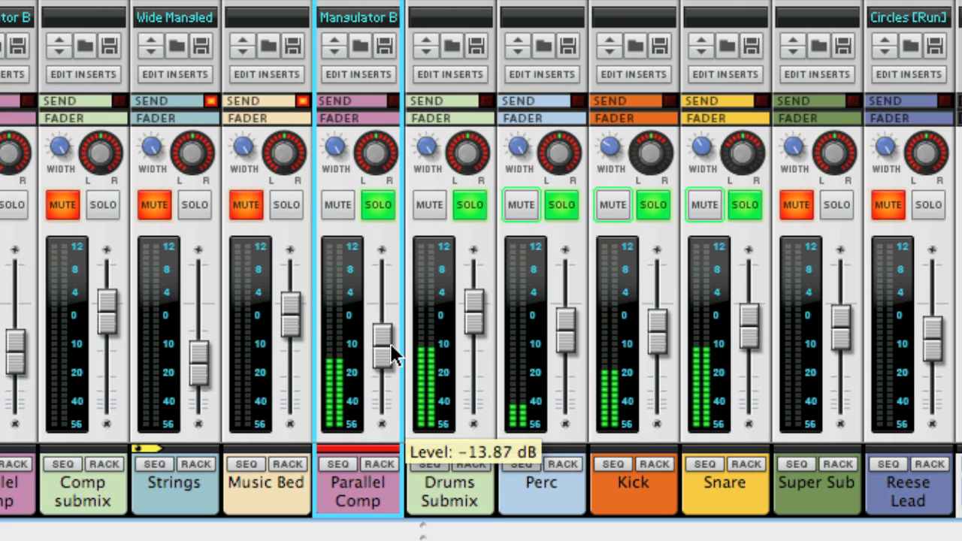
pyautogui.moveTo(390, 342); pyautogui.dragTo(389, 345)
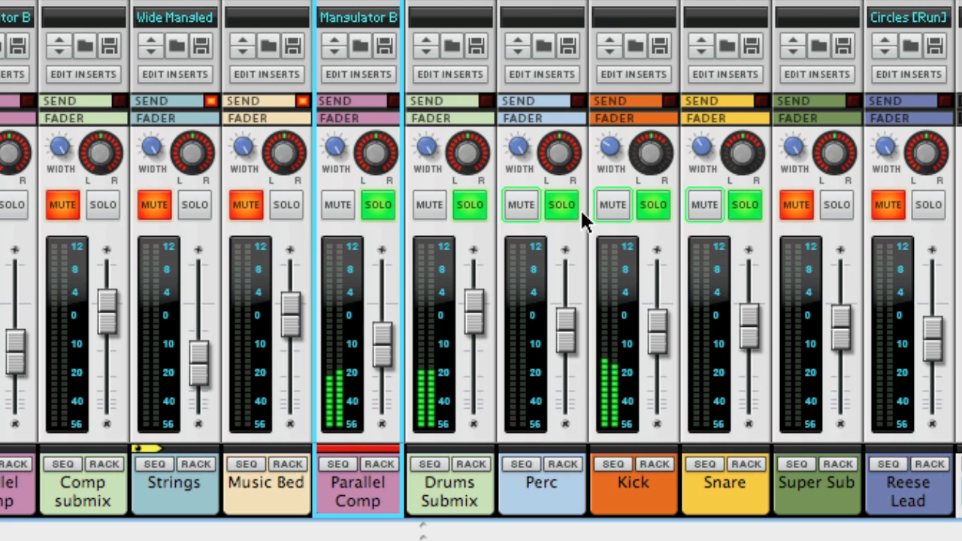
# - Play the Punch Drums song and review the mixer channels' faders, inserts and dynamics, with the Perc channel selected
pyautogui.scroll(5, 581, 208)
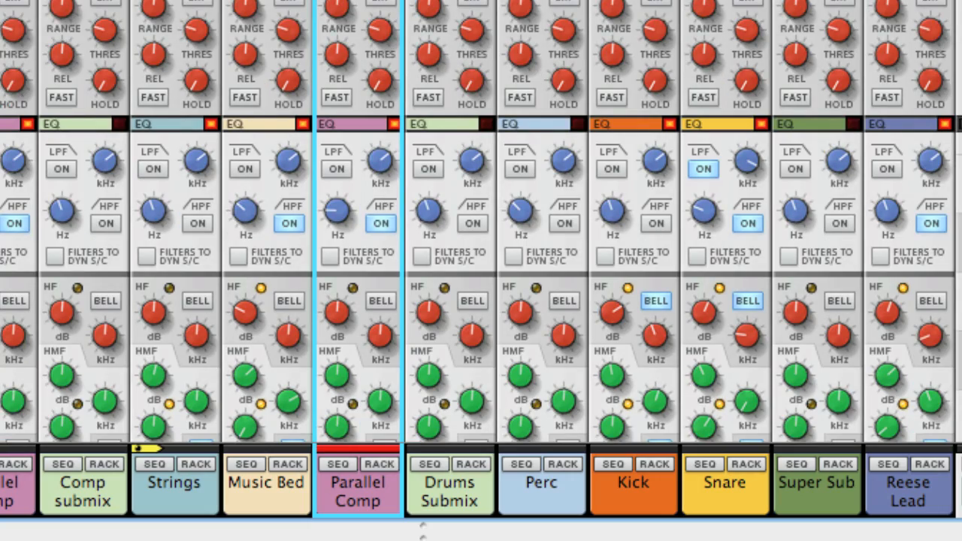
pyautogui.click(541, 485)
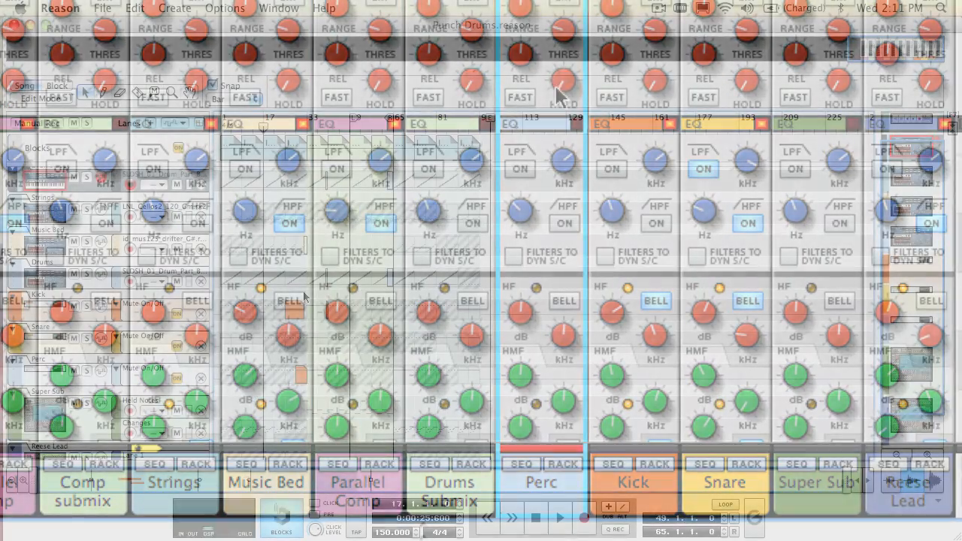
pyautogui.press('space')
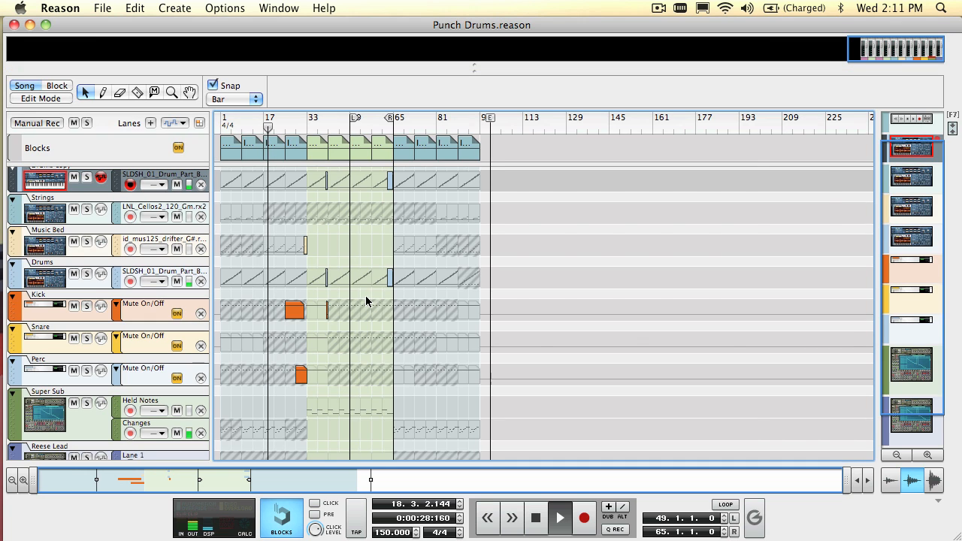
pyautogui.press('F5')
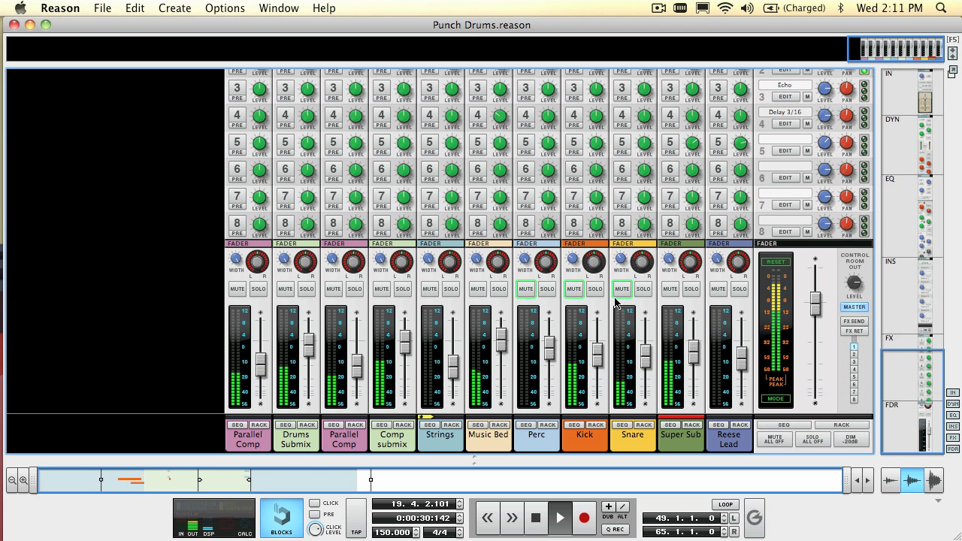
pyautogui.moveTo(600, 373)
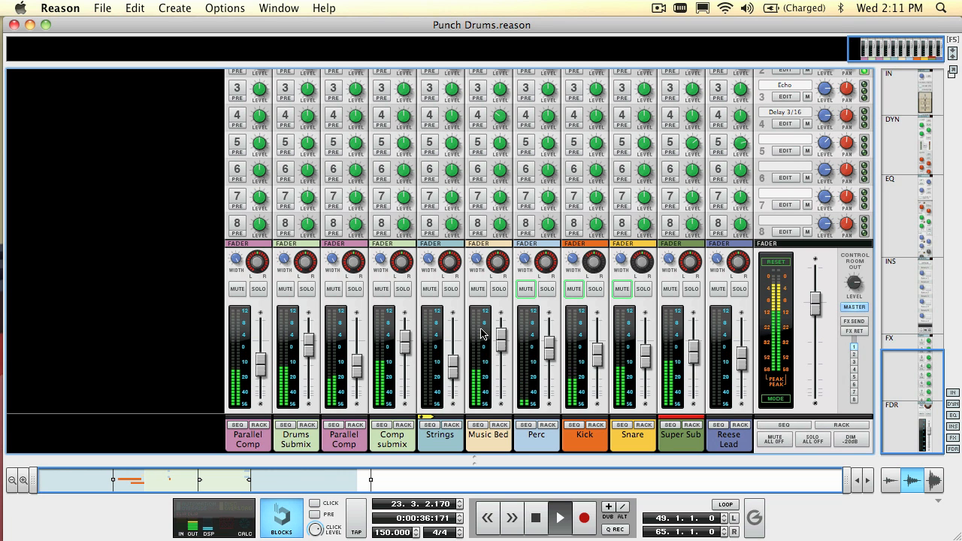
pyautogui.scroll(10, 480, 334)
pyautogui.scroll(6, 614, 315)
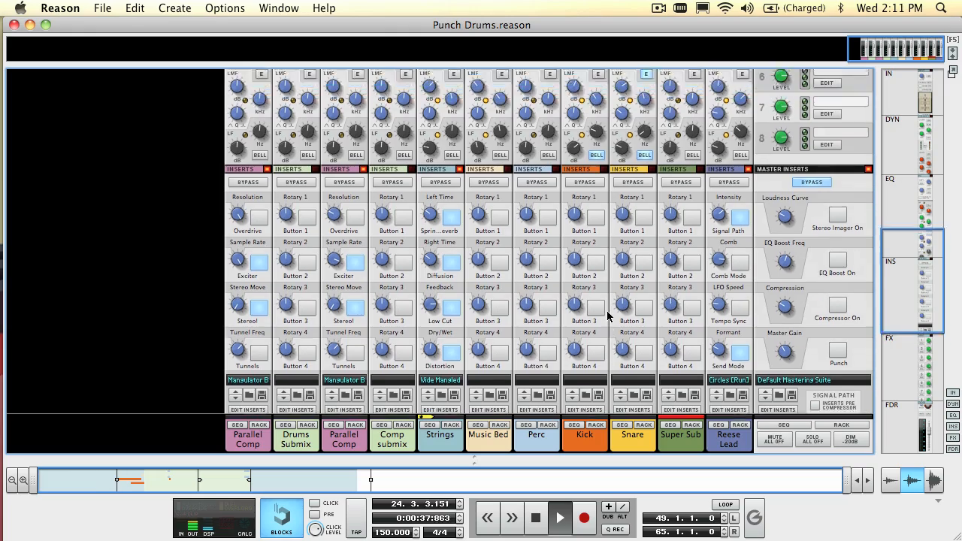
pyautogui.scroll(4, 609, 315)
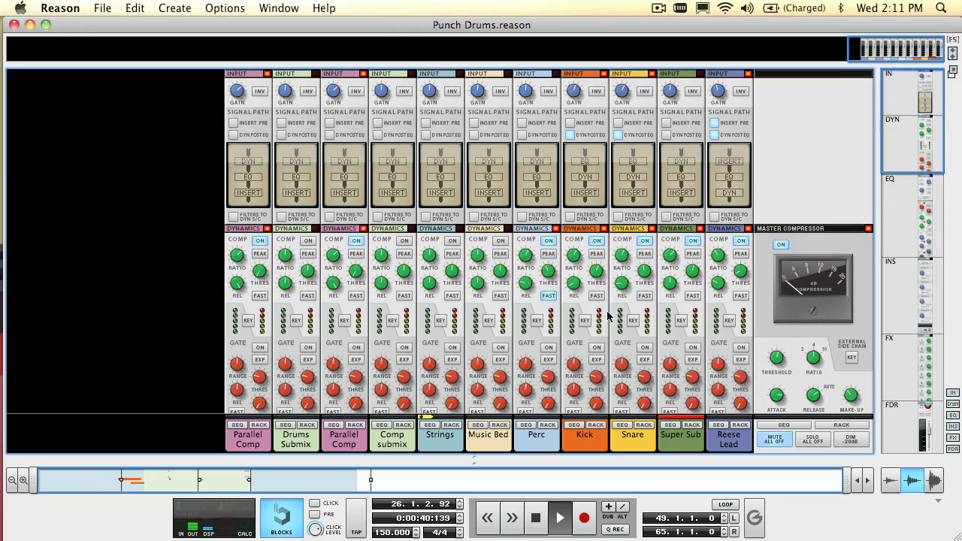
pyautogui.scroll(-20, 609, 316)
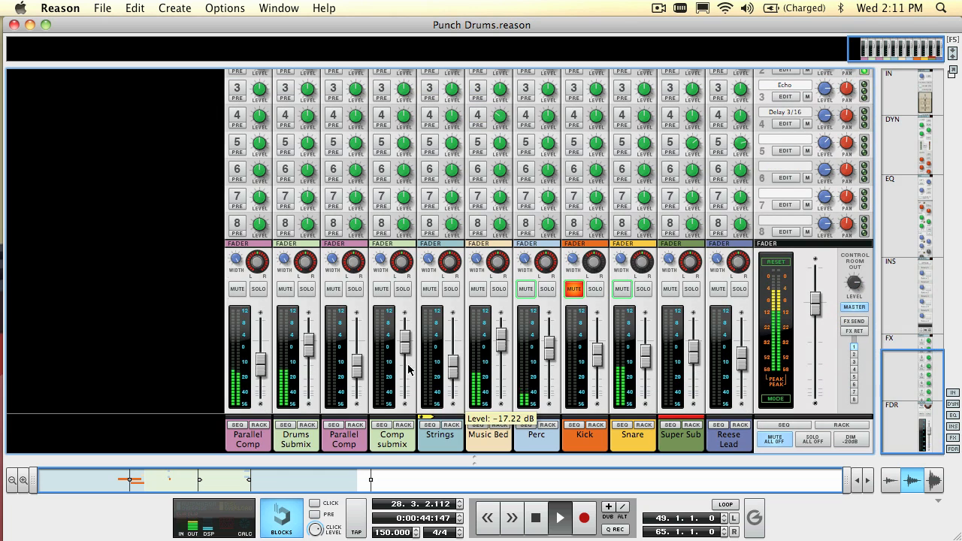
pyautogui.click(527, 289)
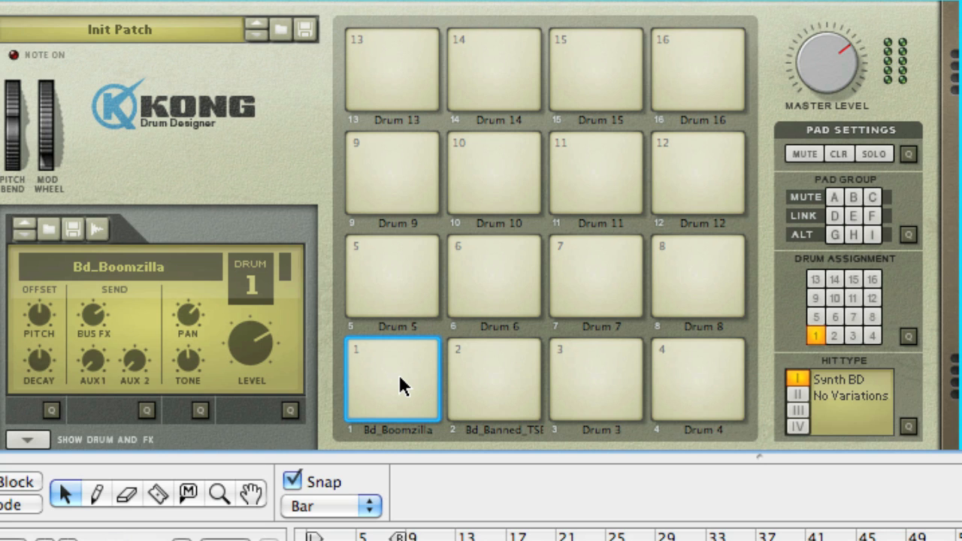
# - Add a Filter in the FX 1 slot of Kong's Bd_Banned_TSB drum, set it to HP and adjust its frequency
pyautogui.click(399, 384)
pyautogui.click(488, 356)
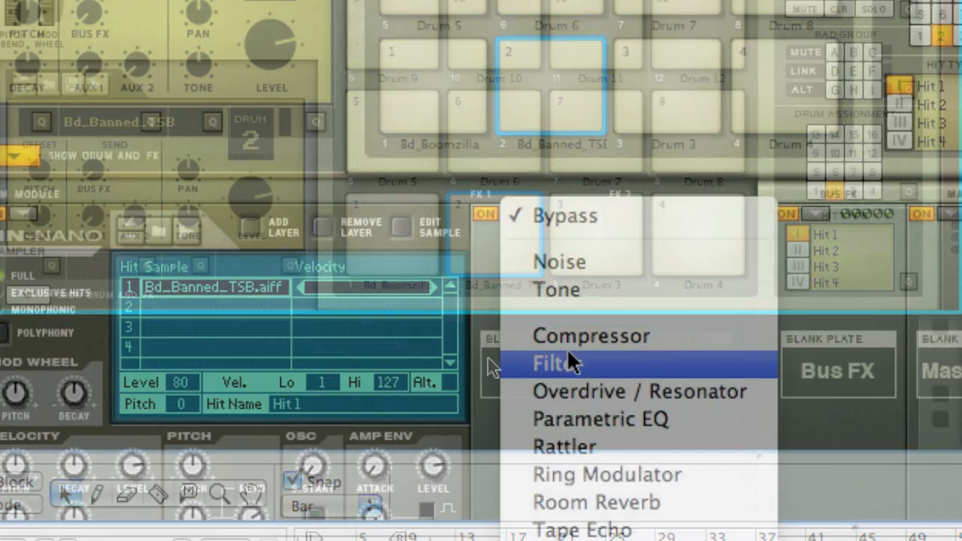
pyautogui.click(570, 363)
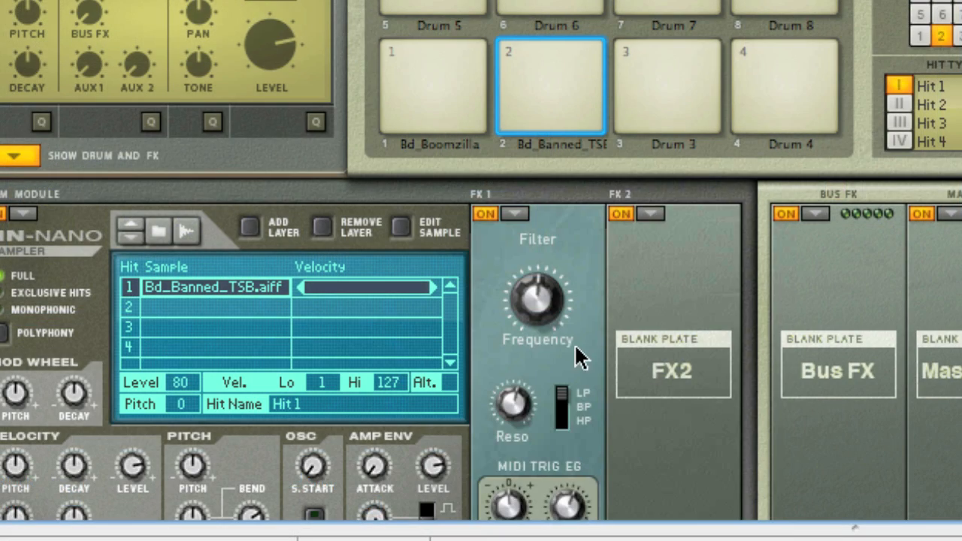
pyautogui.click(562, 418)
pyautogui.moveTo(530, 288)
pyautogui.mouseDown()
pyautogui.moveTo(533, 331)
pyautogui.moveTo(528, 295)
pyautogui.mouseUp()
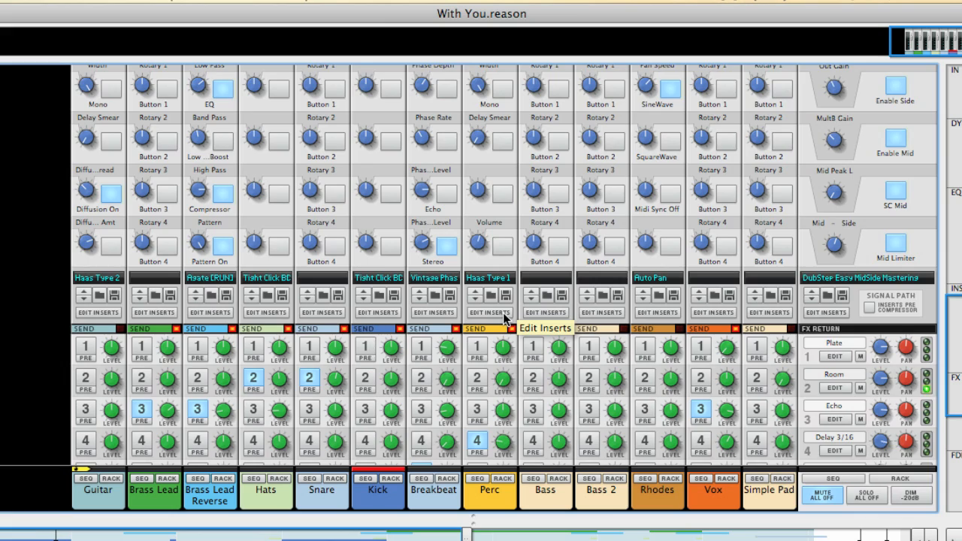
# - Look over the With You song's mixer from the faders up to the input and dynamics sections, and view its effect devices in the rack
pyautogui.scroll(-10, 504, 317)
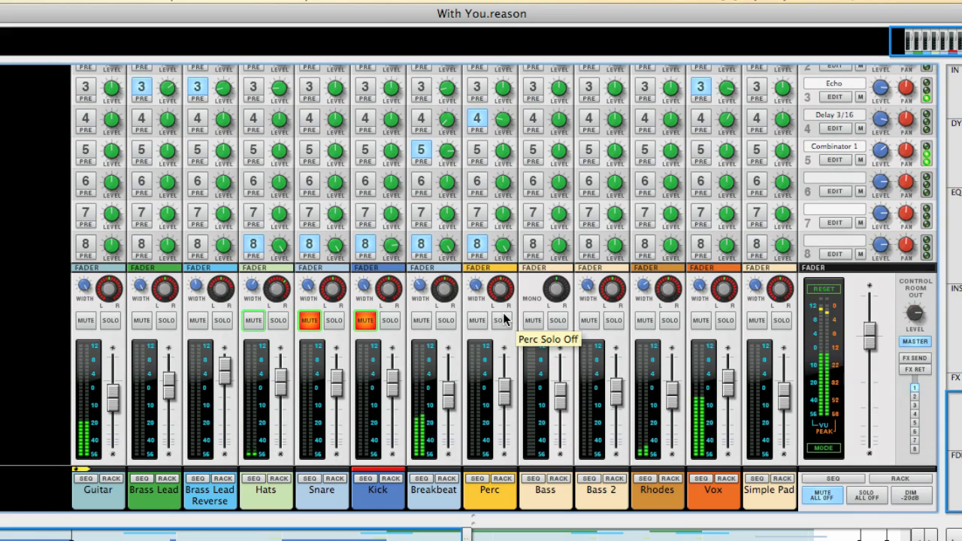
pyautogui.scroll(15, 504, 320)
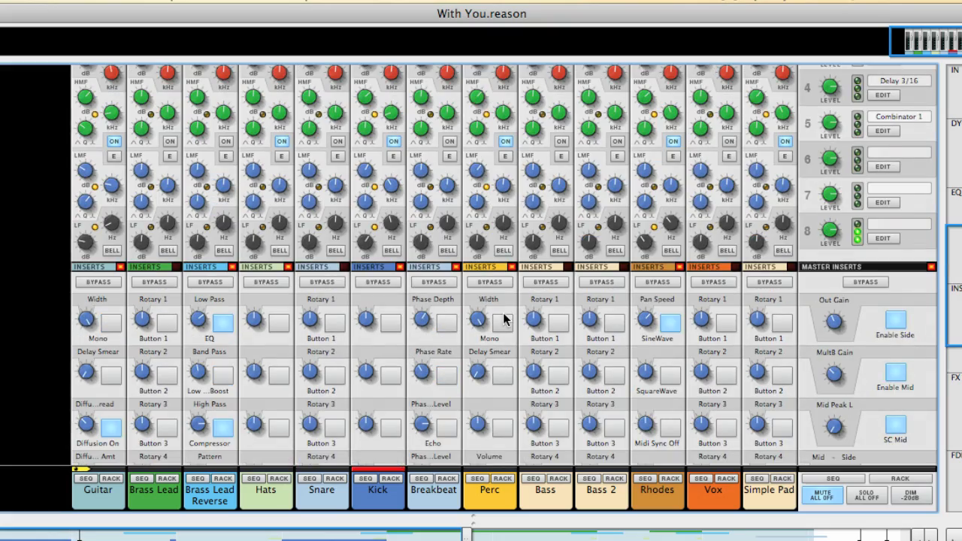
pyautogui.scroll(15, 504, 319)
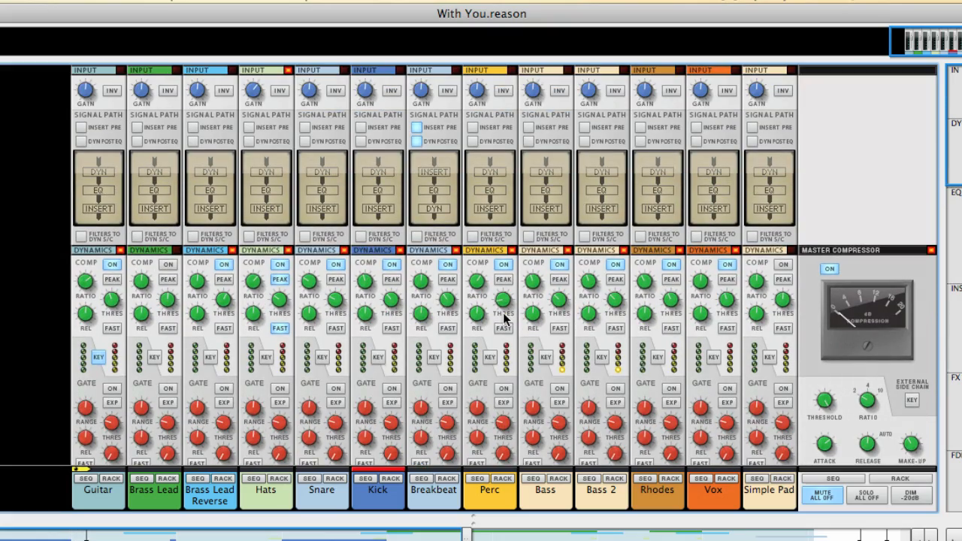
pyautogui.scroll(-20, 503, 320)
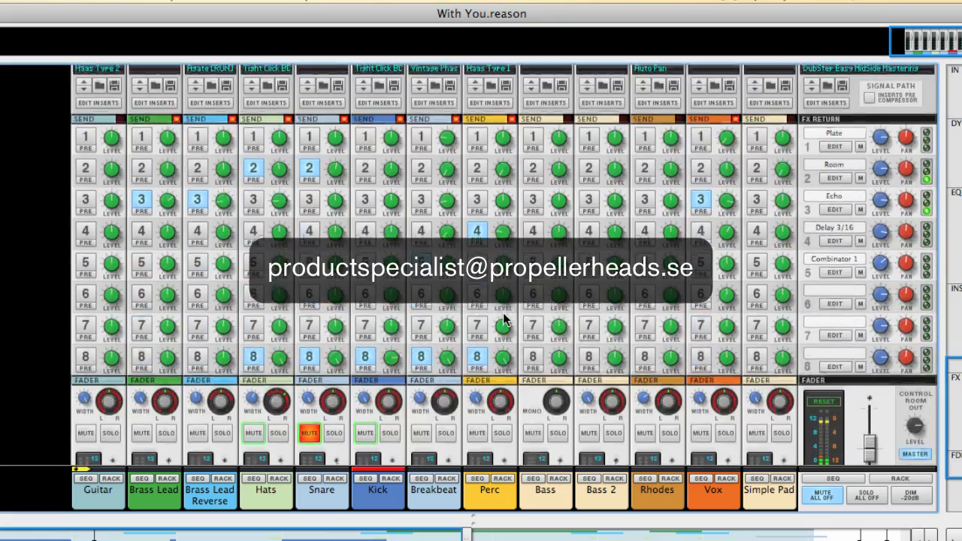
pyautogui.scroll(-5, 503, 320)
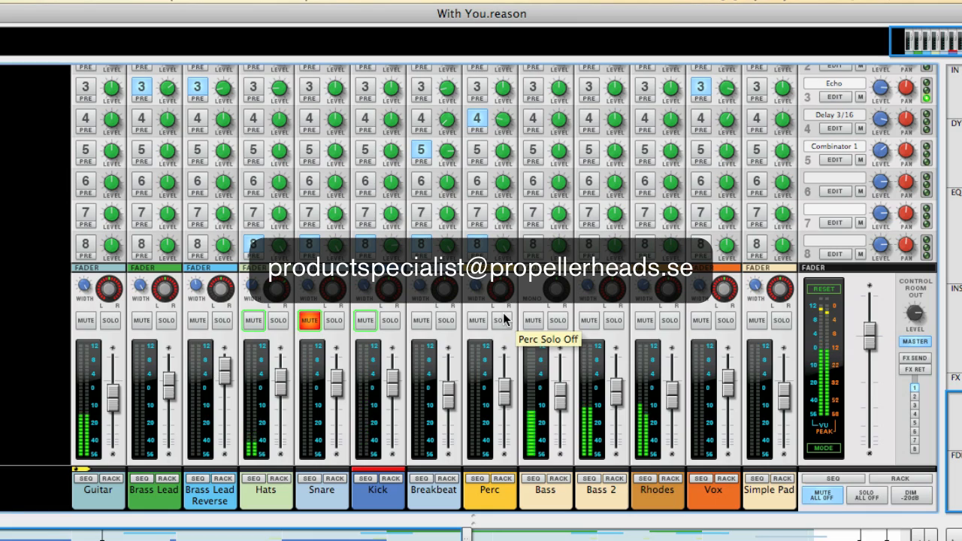
pyautogui.press('F6')
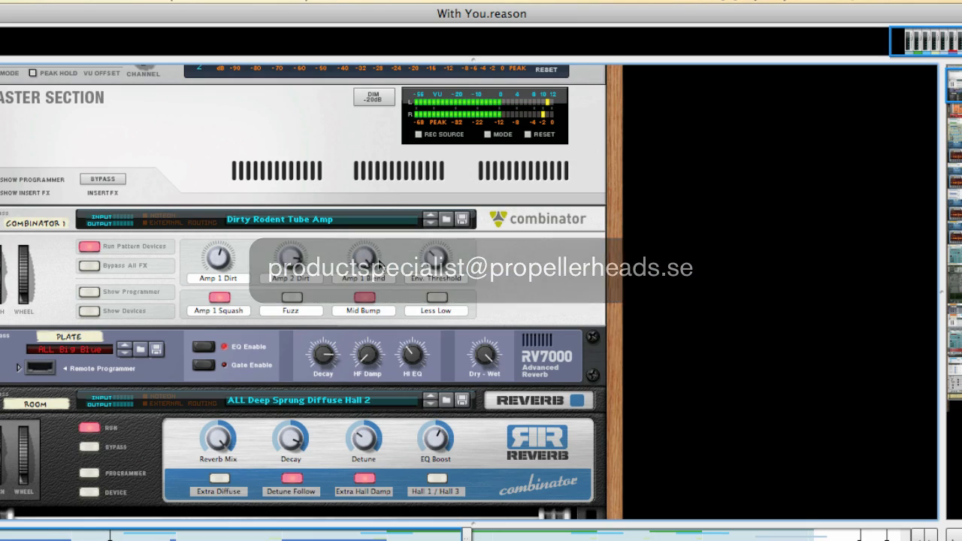
pyautogui.scroll(-2, 378, 259)
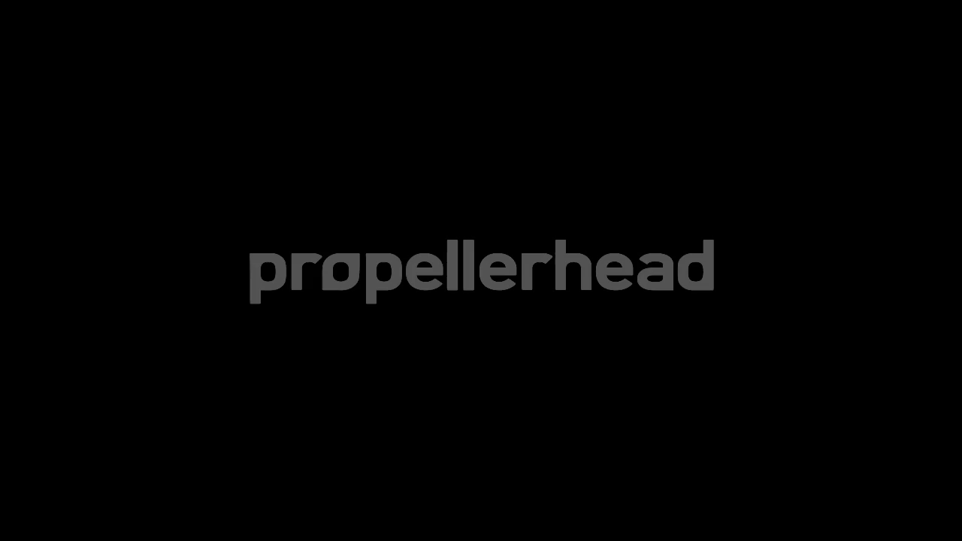